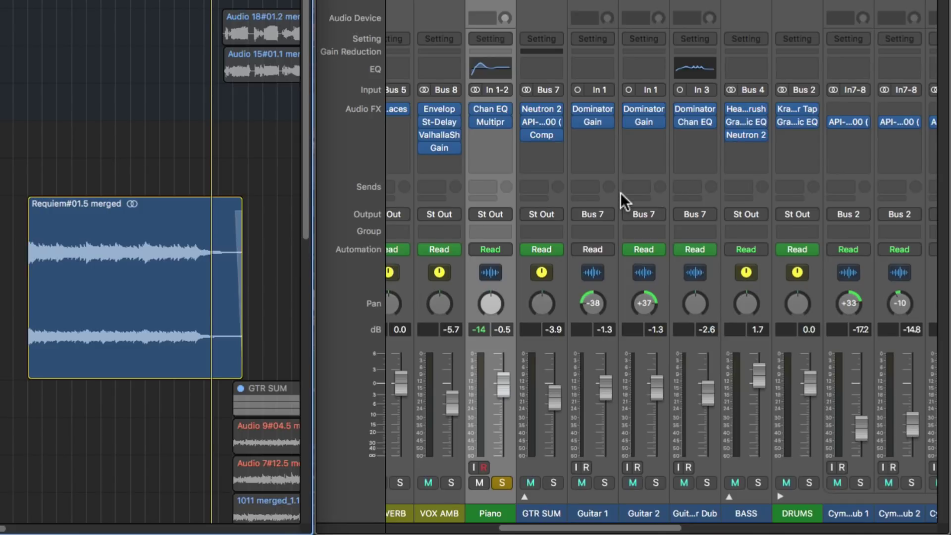
Step: Add a send to Bus 12 on the Piano channel and keep its send level at minus infinity
{"action": "left_click", "coordinate": [489, 186]}
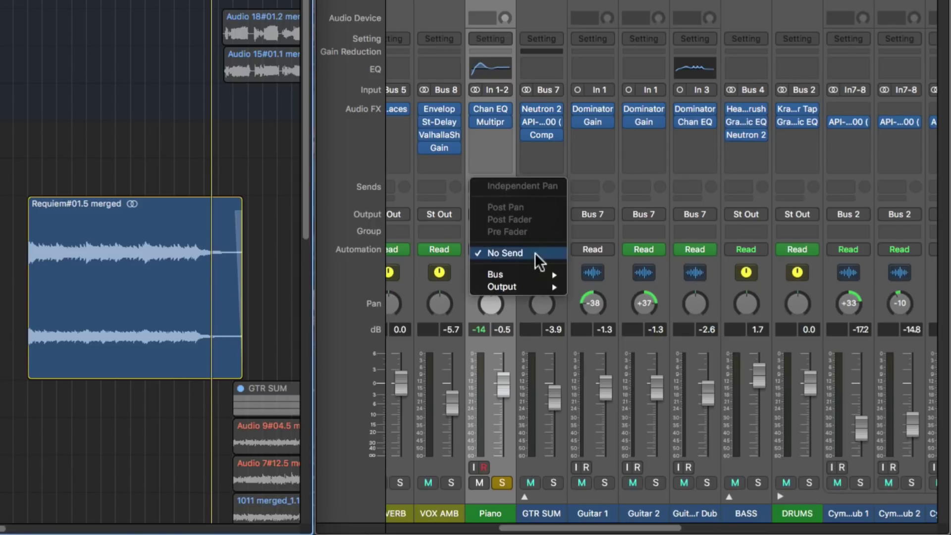
{"action": "mouse_move", "coordinate": [534, 277]}
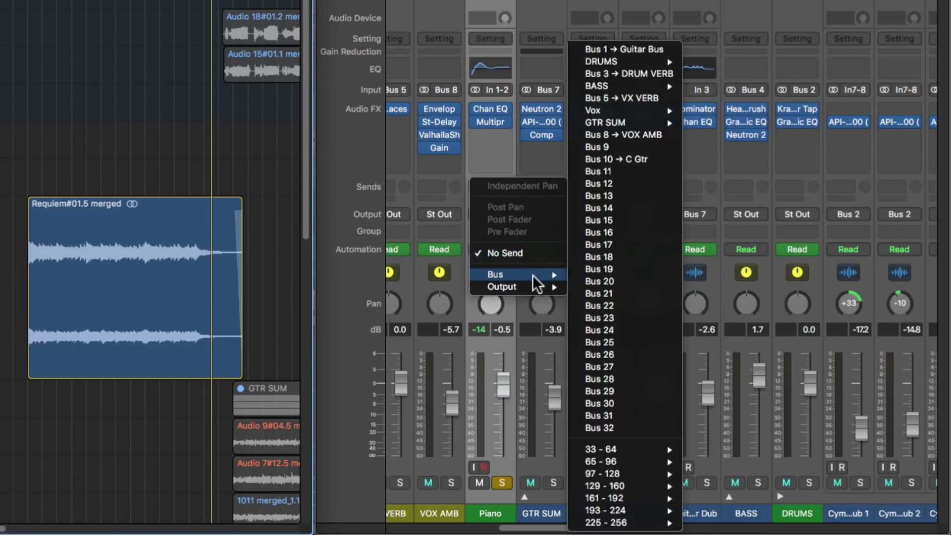
{"action": "left_click", "coordinate": [629, 183]}
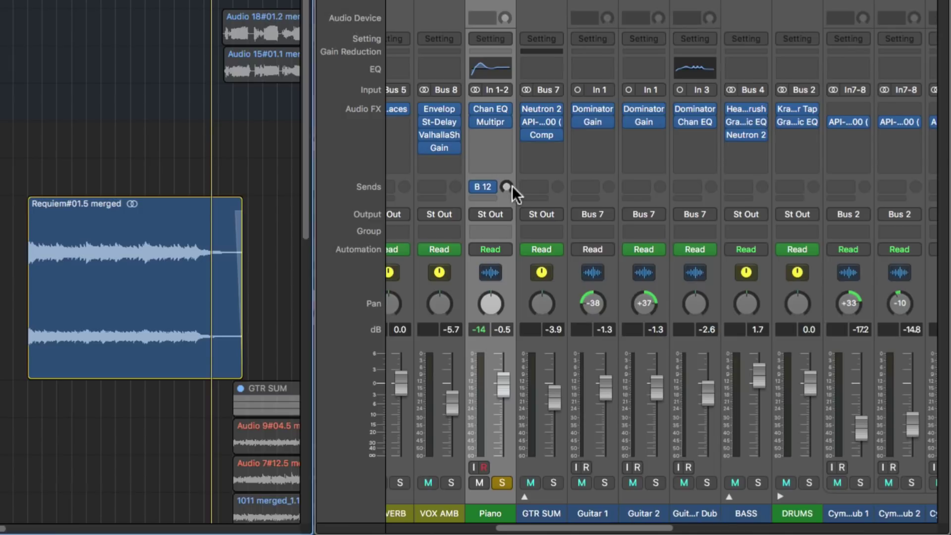
{"action": "left_click_drag", "start_coordinate": [513, 185], "coordinate": [512, 197]}
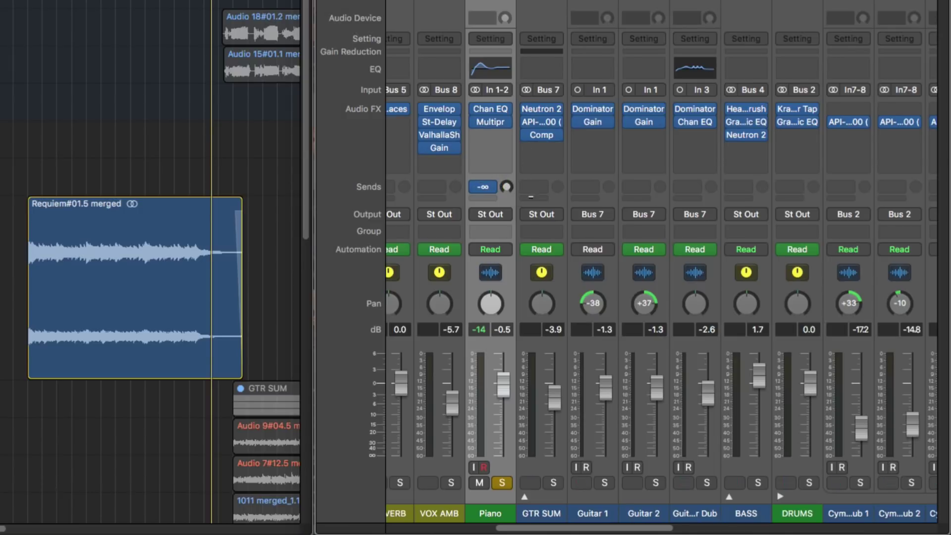
{"action": "key", "text": "Down"}
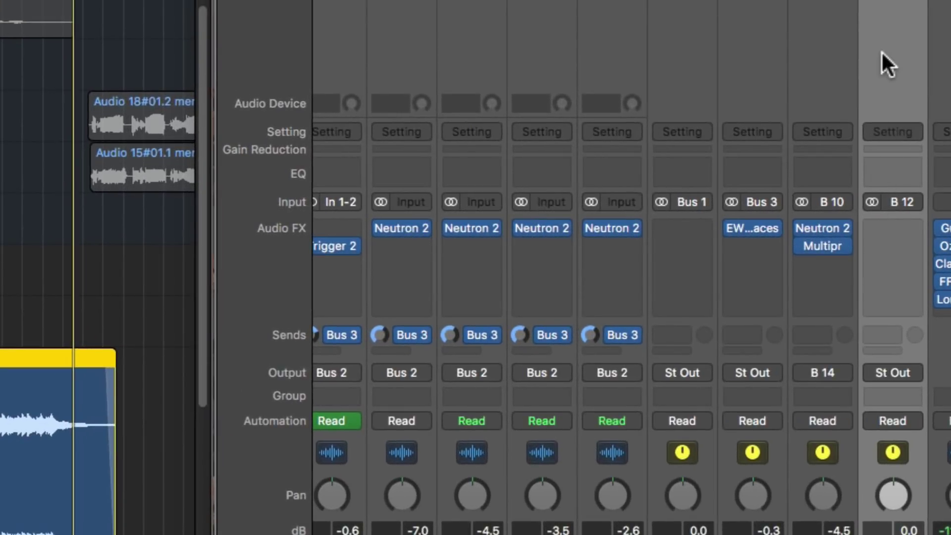
Step: Create a track for the Bus 12 aux and place it directly above the Piano track
{"action": "right_click", "coordinate": [882, 50]}
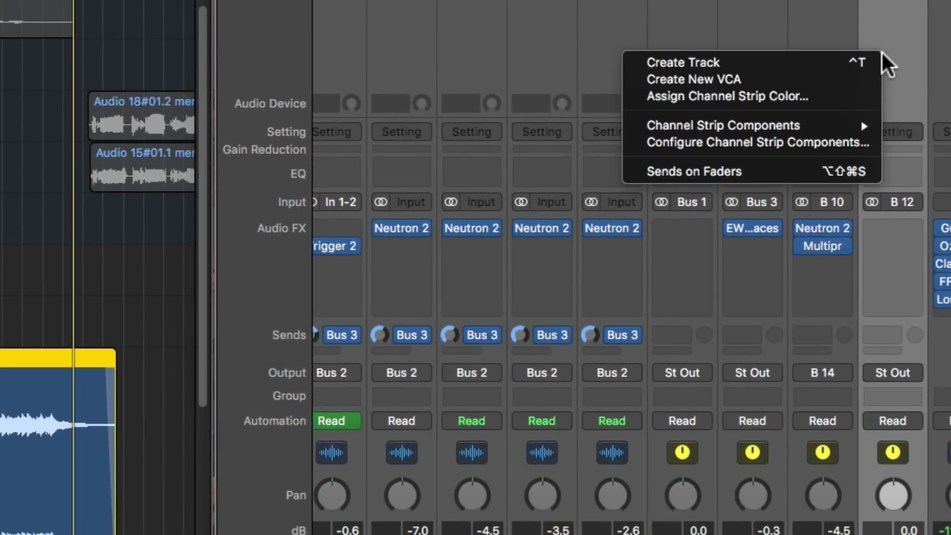
{"action": "left_click", "coordinate": [810, 64]}
{"action": "left_click_drag", "start_coordinate": [164, 396], "coordinate": [156, 229]}
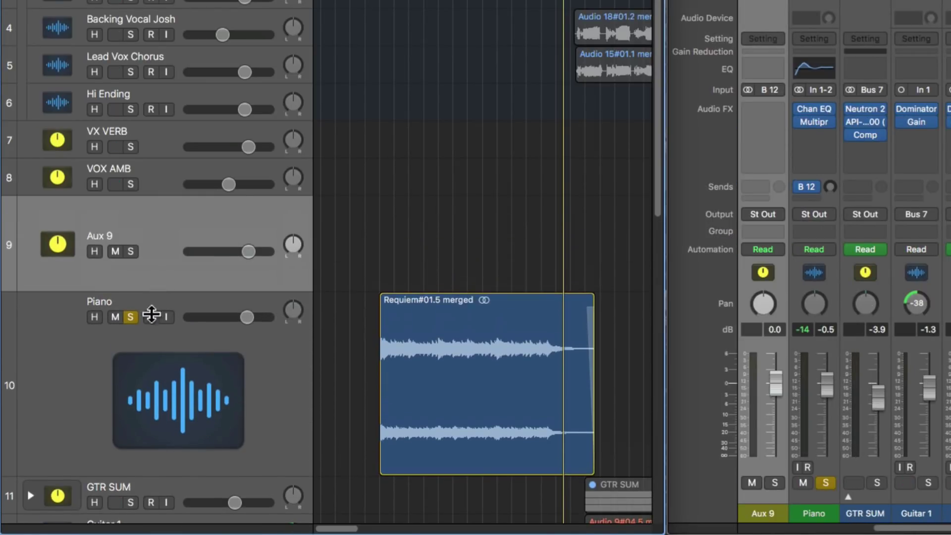
{"action": "left_click", "coordinate": [151, 314]}
{"action": "scroll", "coordinate": [259, 380], "scroll_direction": "down", "scroll_amount": 5}
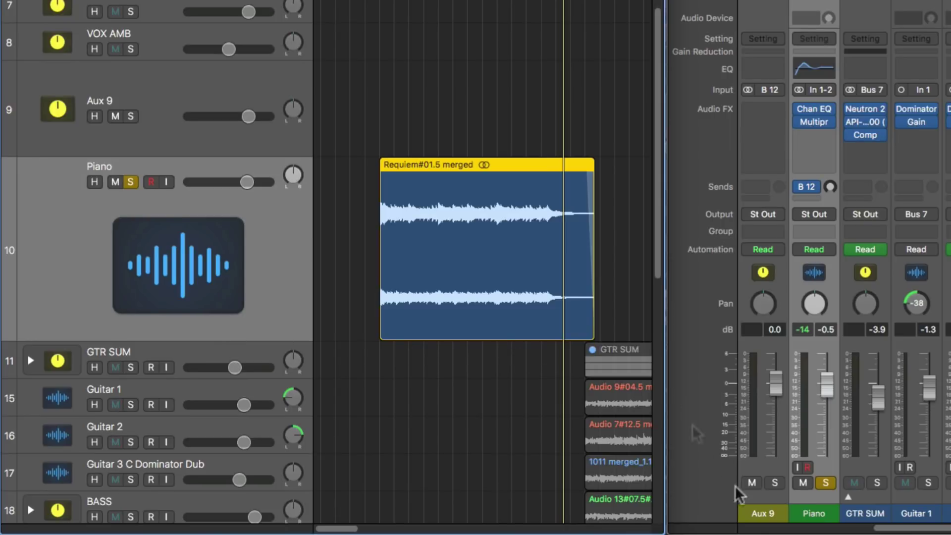
Step: Solo the Bus 12 aux channel and rename it Reverb
{"action": "left_click", "coordinate": [777, 482]}
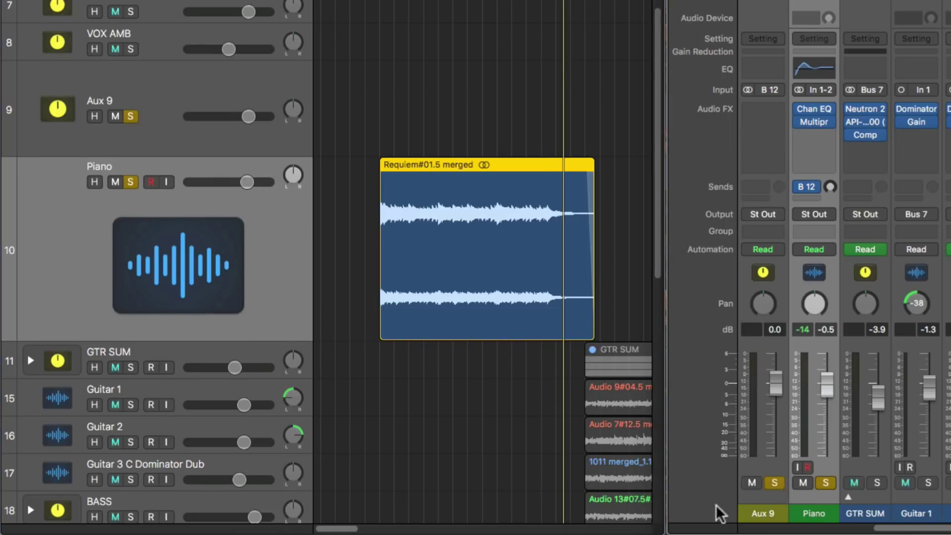
{"action": "double_click", "coordinate": [759, 513]}
{"action": "type", "text": "Reverb"}
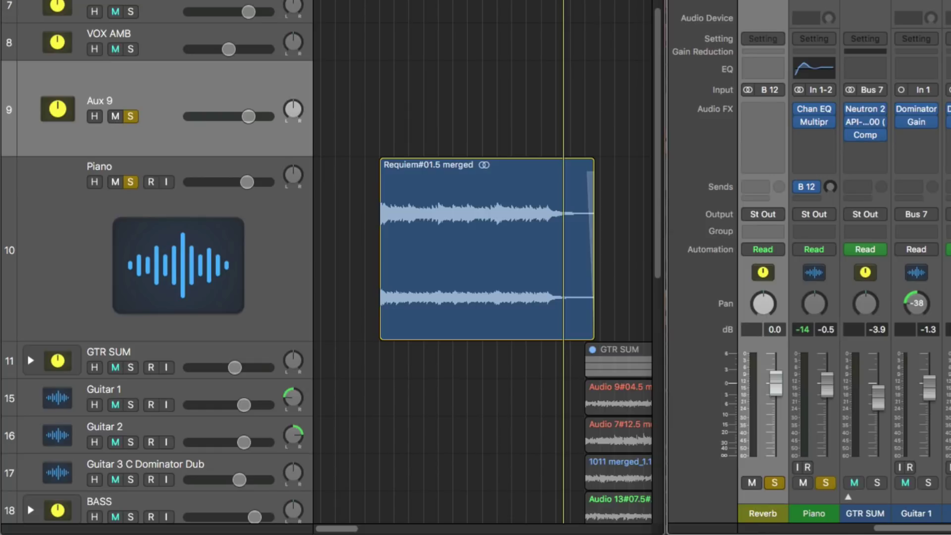
{"action": "key", "text": "Return"}
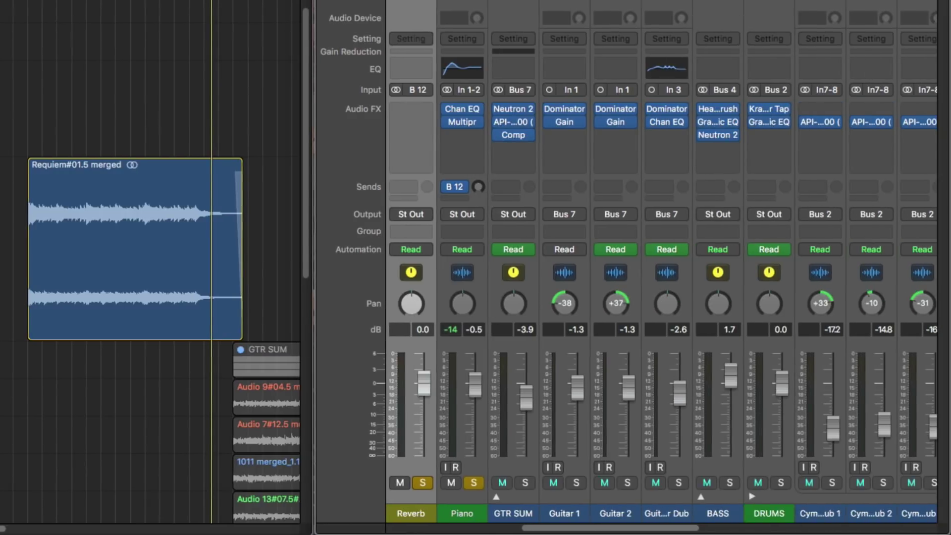
Step: Insert the stereo ValhallaShimmer plug-in on the Reverb aux and move its window clear of the transport's edge
{"action": "left_click", "coordinate": [714, 108]}
{"action": "mouse_move", "coordinate": [461, 389]}
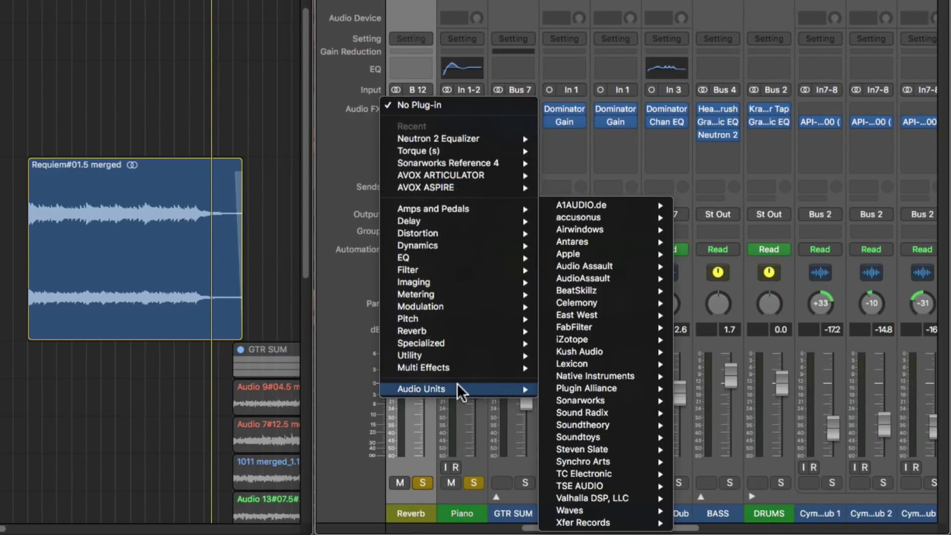
{"action": "mouse_move", "coordinate": [601, 501]}
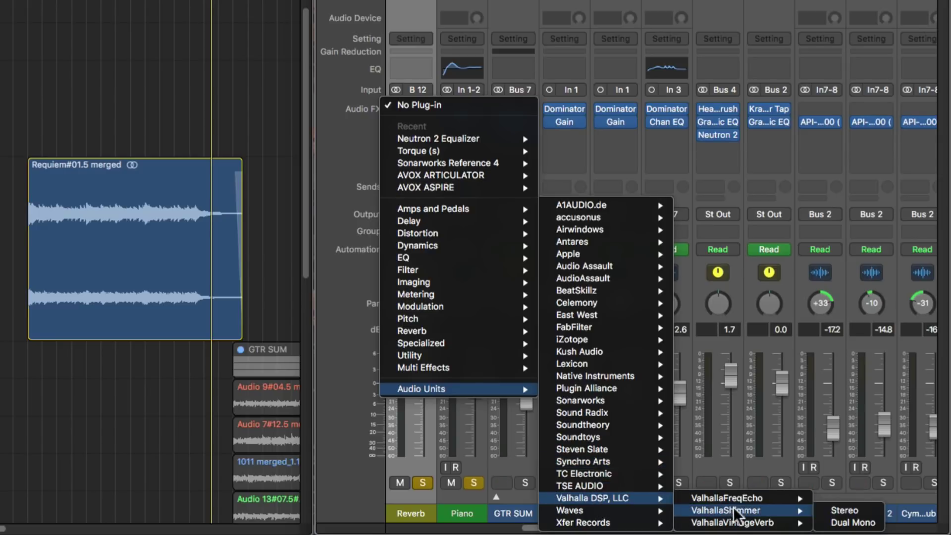
{"action": "left_click", "coordinate": [849, 511]}
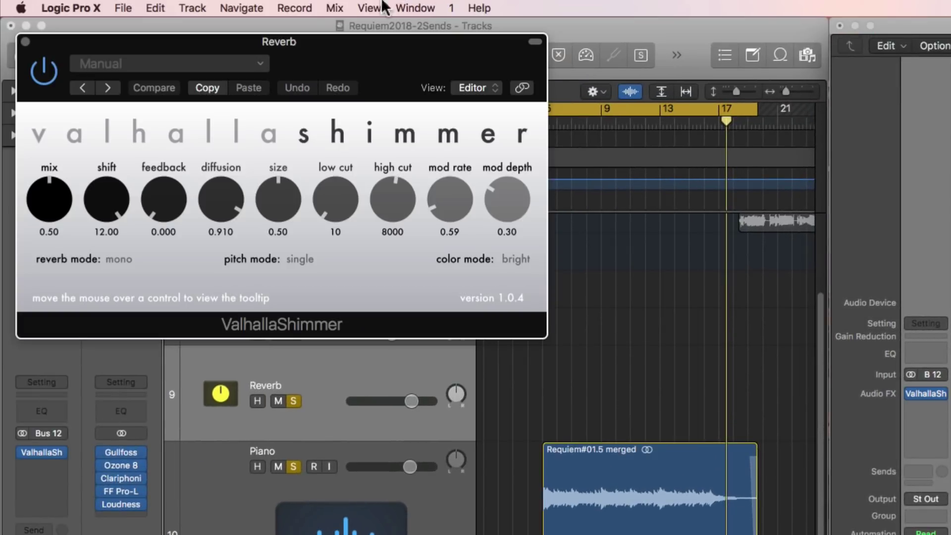
{"action": "left_click_drag", "start_coordinate": [353, 36], "coordinate": [549, 64]}
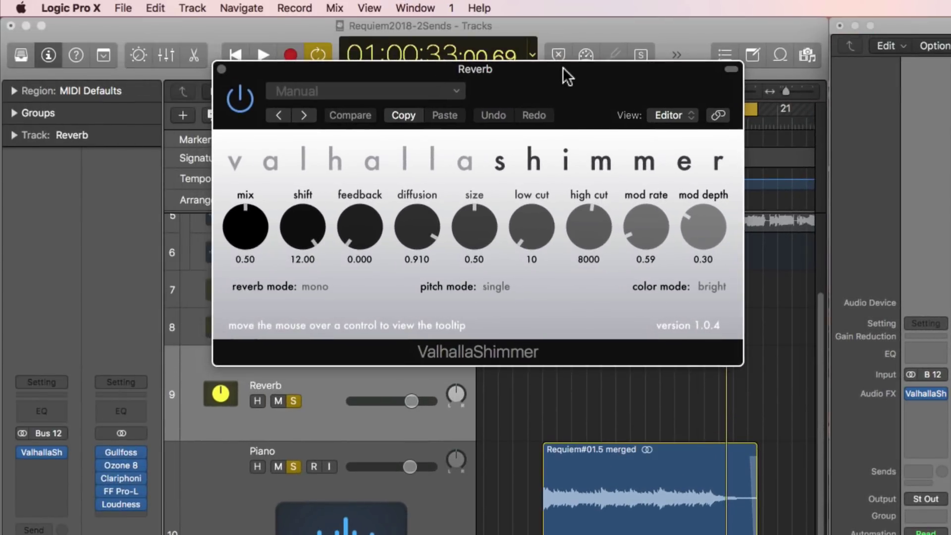
Step: Set the ValhallaShimmer mix to 1.00 so the Reverb aux is fully wet
{"action": "scroll", "coordinate": [512, 406], "scroll_direction": "up", "scroll_amount": 3}
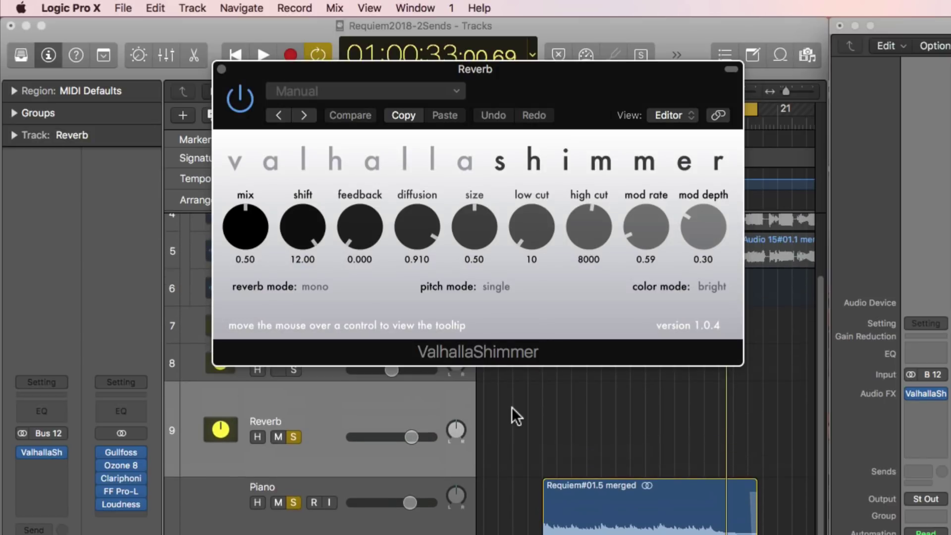
{"action": "scroll", "coordinate": [512, 406], "scroll_direction": "up", "scroll_amount": 1}
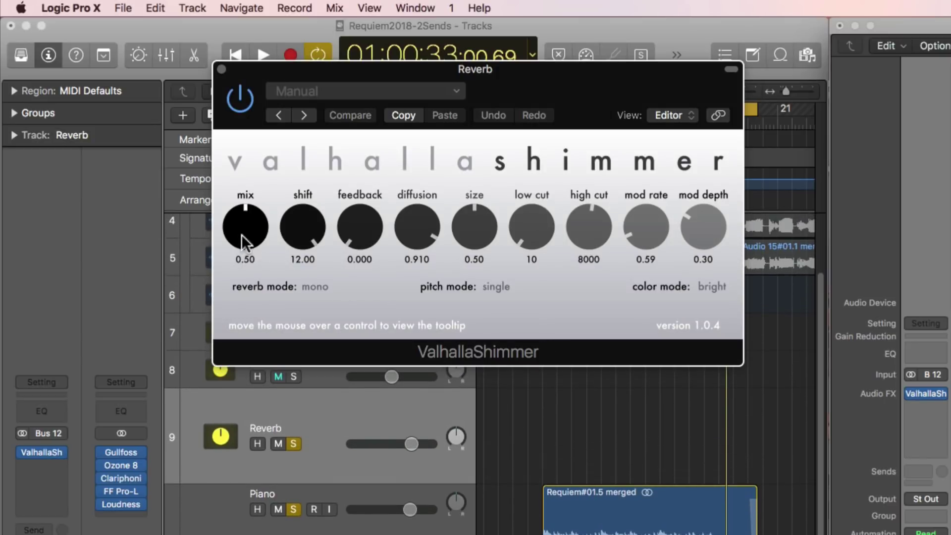
{"action": "left_click_drag", "start_coordinate": [250, 237], "coordinate": [235, 142]}
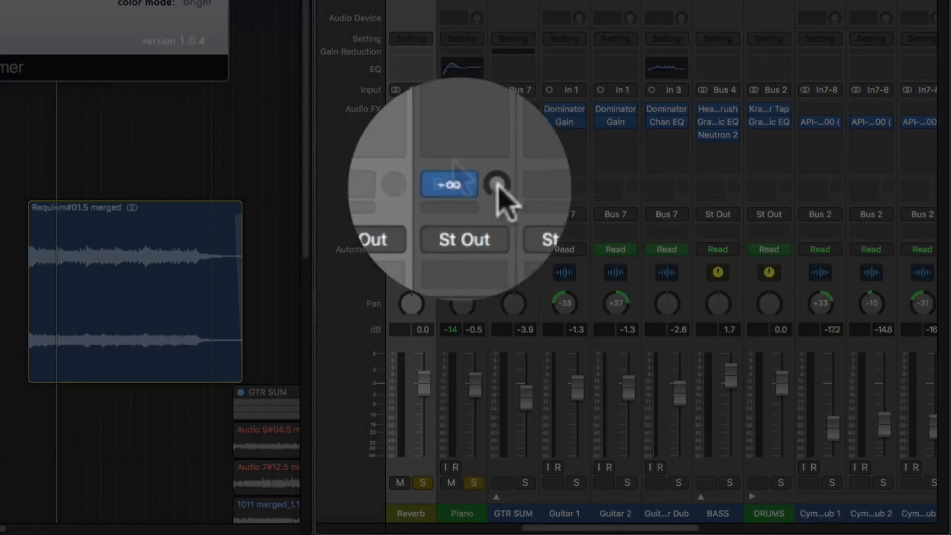
Step: Raise the Piano's Bus 12 send level to about -4.9 dB during playback
{"action": "mouse_move", "coordinate": [478, 186]}
{"action": "left_mouse_down"}
{"action": "mouse_move", "coordinate": [478, 159]}
{"action": "mouse_move", "coordinate": [479, 198]}
{"action": "left_mouse_up"}
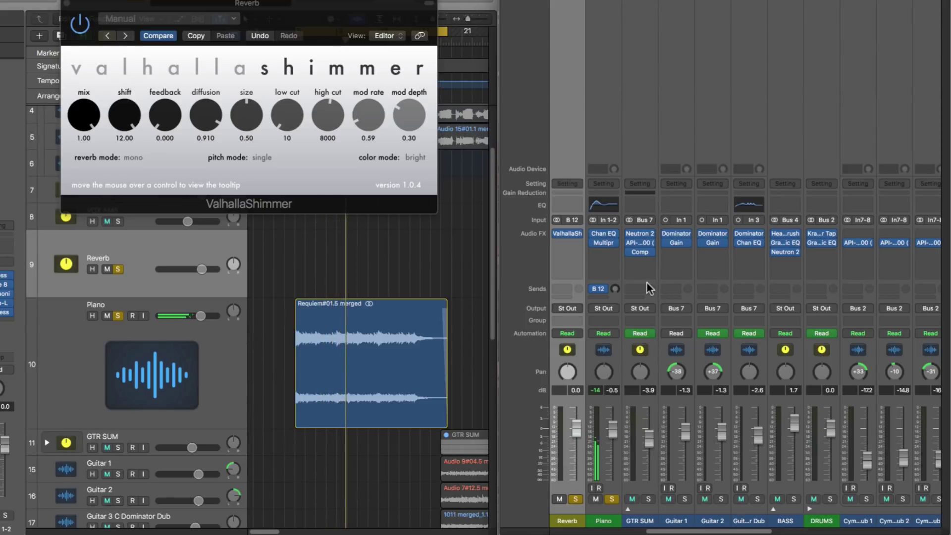
{"action": "left_click_drag", "start_coordinate": [616, 289], "coordinate": [616, 304]}
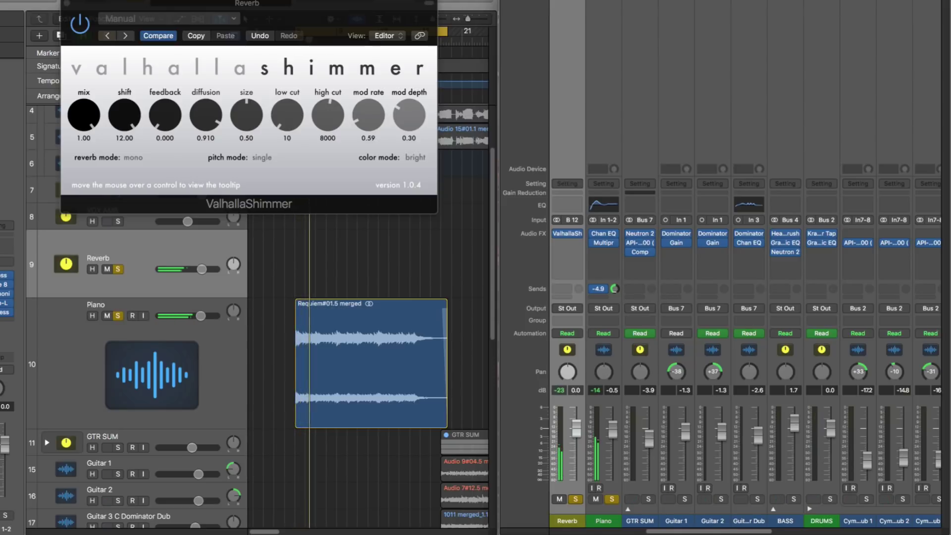
Step: Lower the ValhallaShimmer shift to about 3.26 and its size to about 0.37
{"action": "left_click_drag", "start_coordinate": [126, 121], "coordinate": [132, 157]}
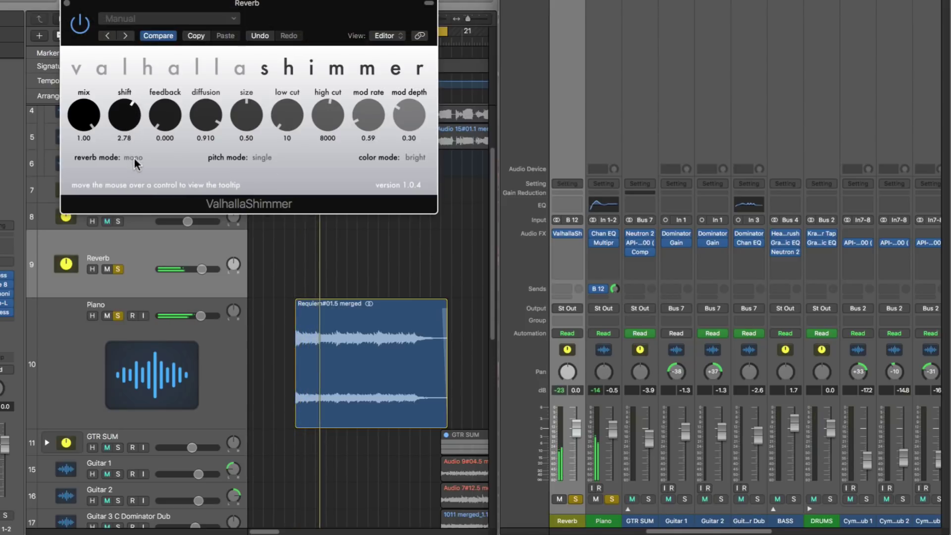
{"action": "left_click_drag", "start_coordinate": [245, 110], "coordinate": [245, 124]}
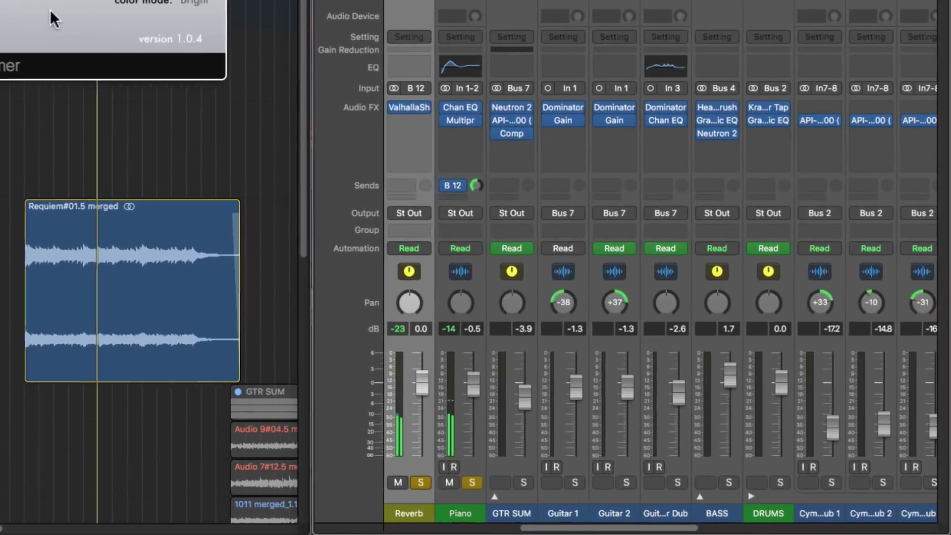
Step: Examine the Post Pan, Post Fader and Pre Fader mode options of the Piano's Bus 12 send
{"action": "left_click", "coordinate": [598, 289]}
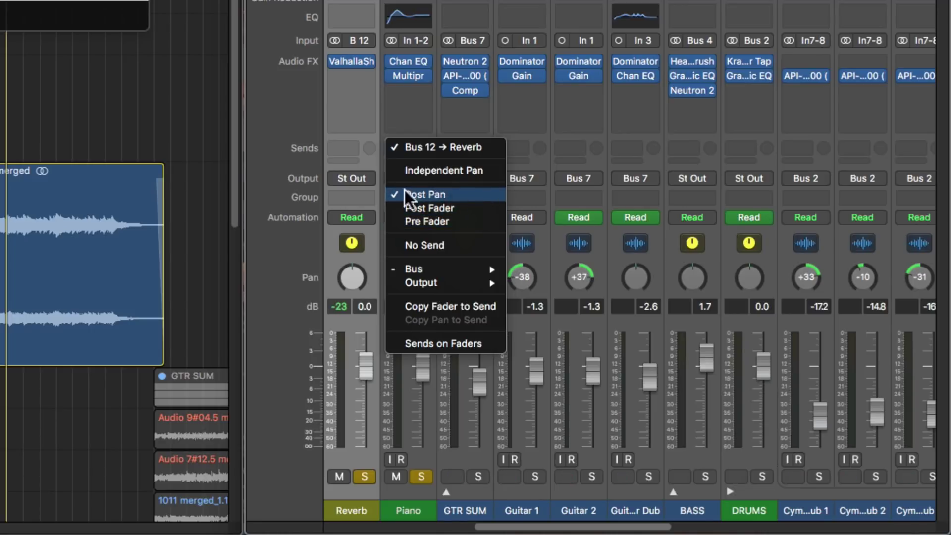
{"action": "left_click", "coordinate": [268, 179]}
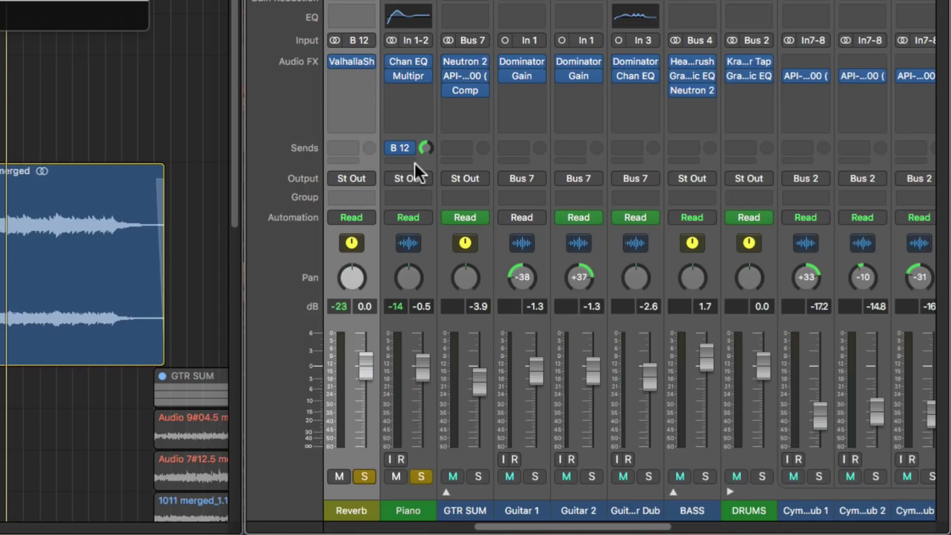
{"action": "left_click", "coordinate": [407, 148]}
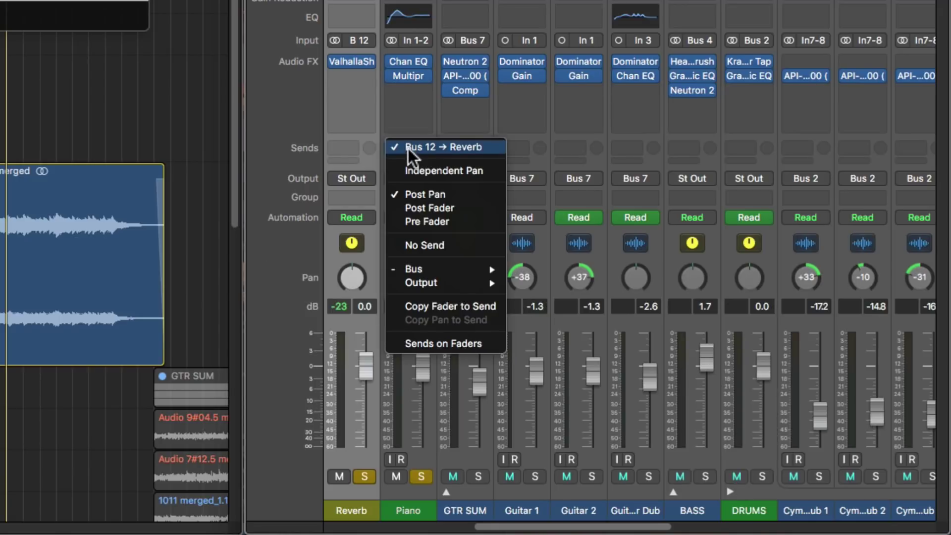
{"action": "left_click", "coordinate": [480, 207]}
Step: Bypass ValhallaShimmer on the Reverb aux and set the Piano's Bus 12 send to Post Pan
{"action": "mouse_move", "coordinate": [333, 63]}
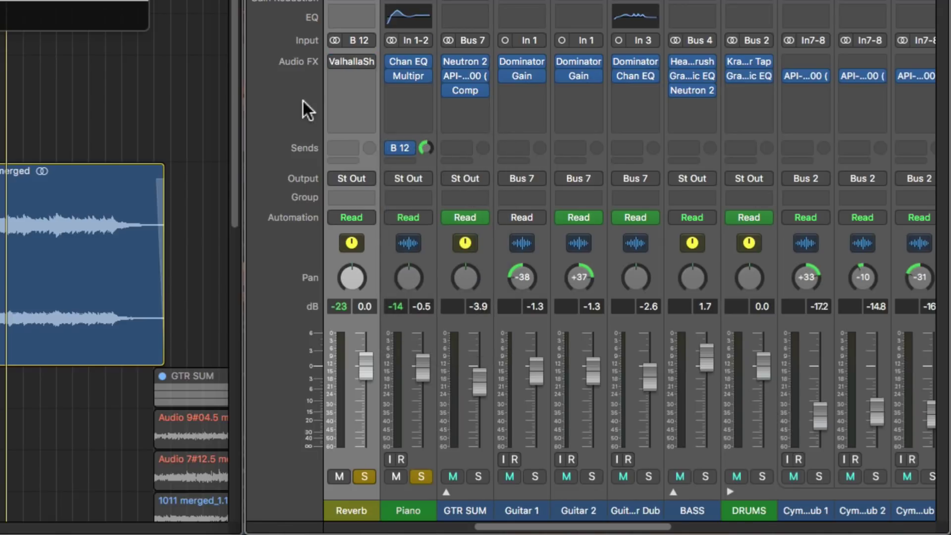
{"action": "left_click", "coordinate": [399, 148]}
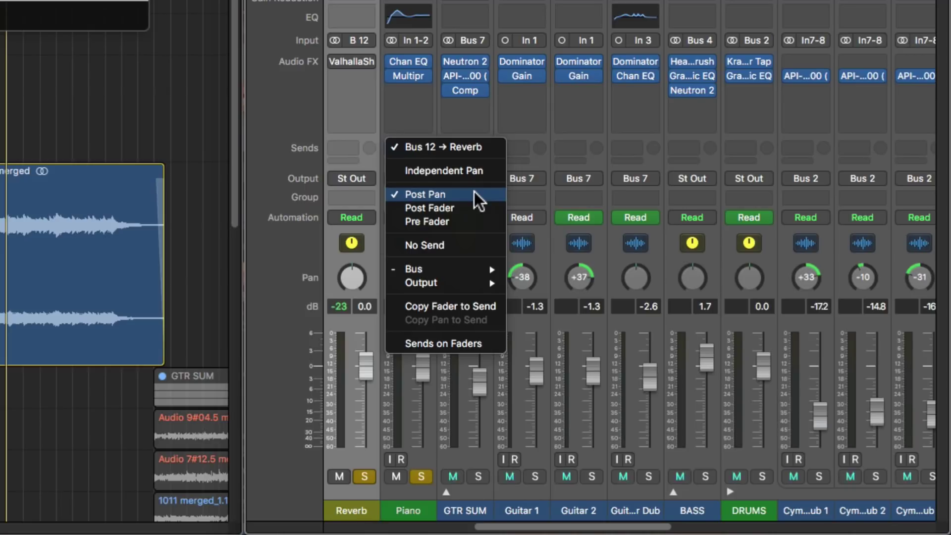
{"action": "left_click", "coordinate": [475, 191]}
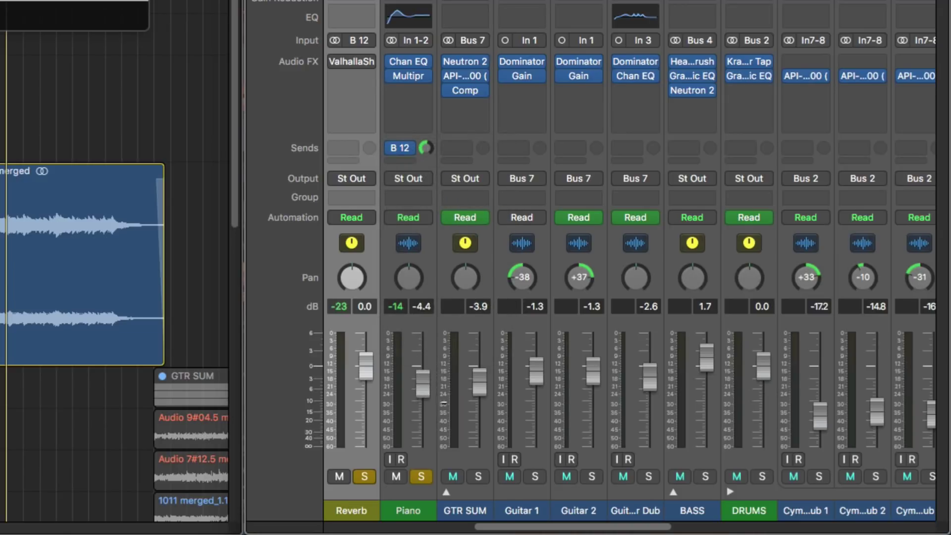
Step: Pan the Piano to about -24 and sweep its fader fully down and back up to about -3.2 dB during playback
{"action": "left_click_drag", "start_coordinate": [414, 281], "coordinate": [435, 313]}
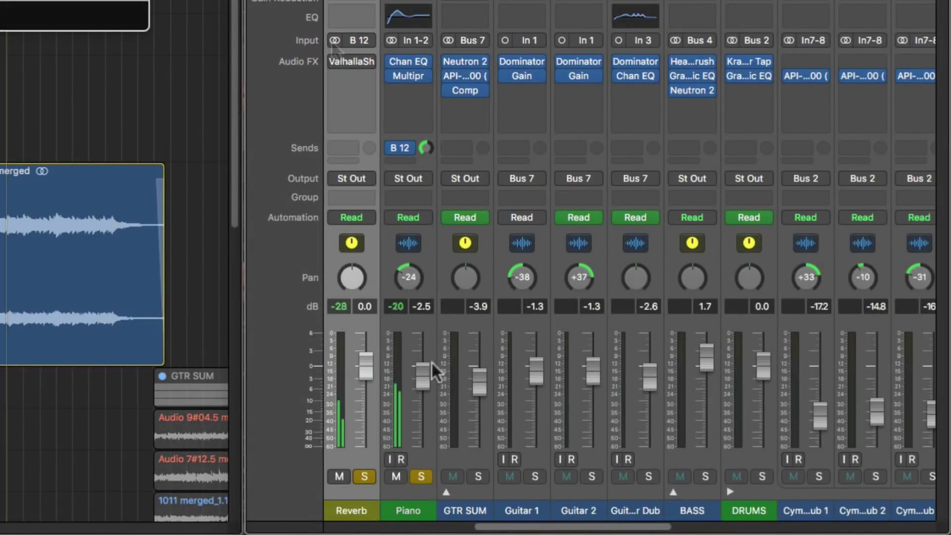
{"action": "left_click_drag", "start_coordinate": [432, 369], "coordinate": [426, 459]}
{"action": "left_click_drag", "start_coordinate": [423, 425], "coordinate": [420, 376]}
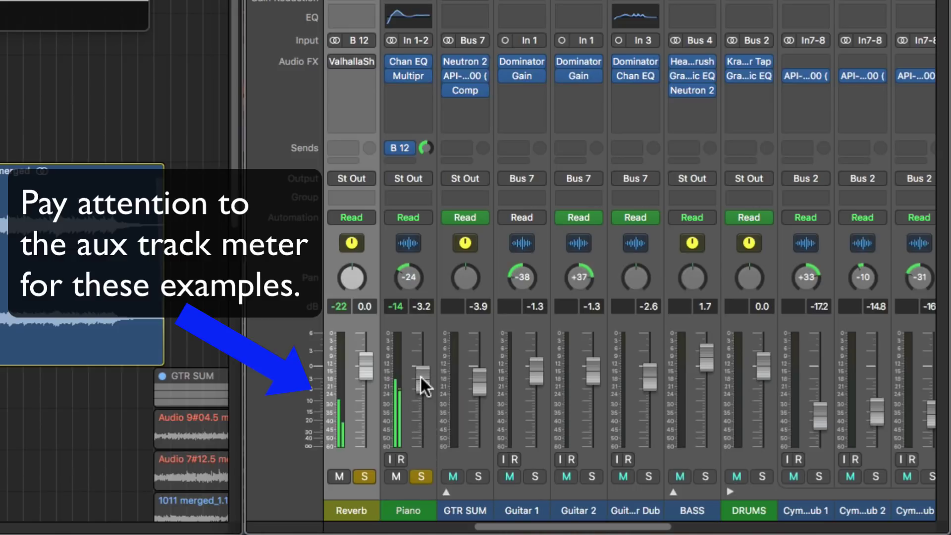
Step: Pan the Piano to about -64, set its fader to 0.0 dB, recenter the pan, and stop playback
{"action": "mouse_move", "coordinate": [409, 277]}
{"action": "left_mouse_down"}
{"action": "mouse_move", "coordinate": [408, 253]}
{"action": "mouse_move", "coordinate": [408, 292]}
{"action": "left_mouse_up"}
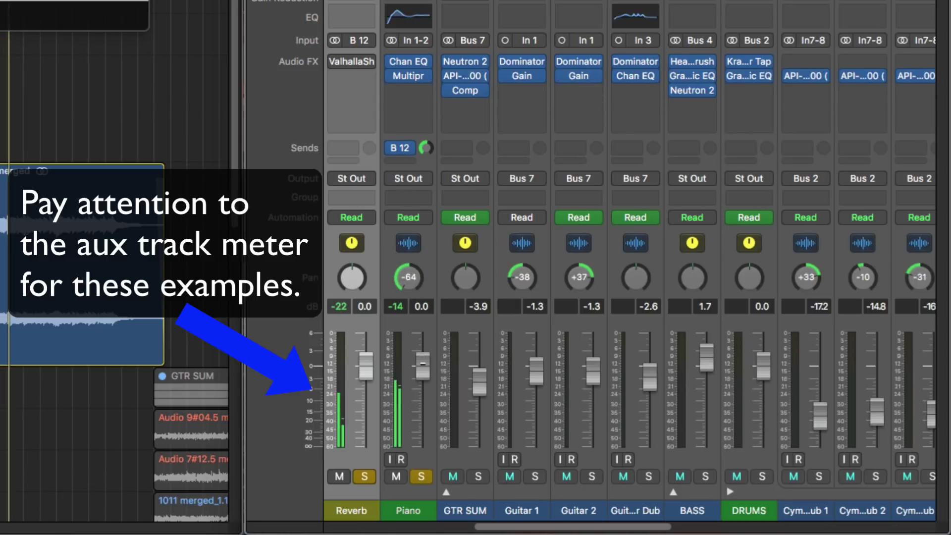
{"action": "left_click", "coordinate": [408, 277], "text": "alt"}
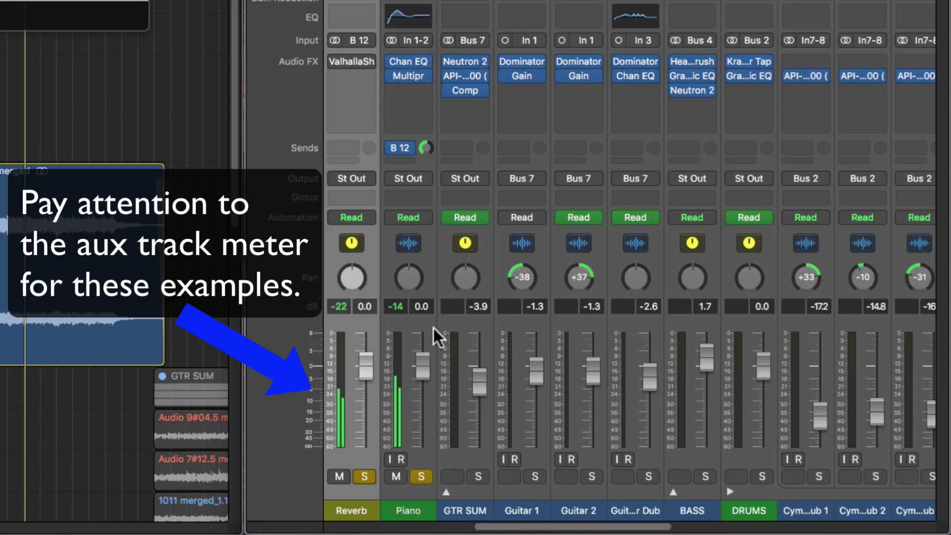
{"action": "key", "text": "space"}
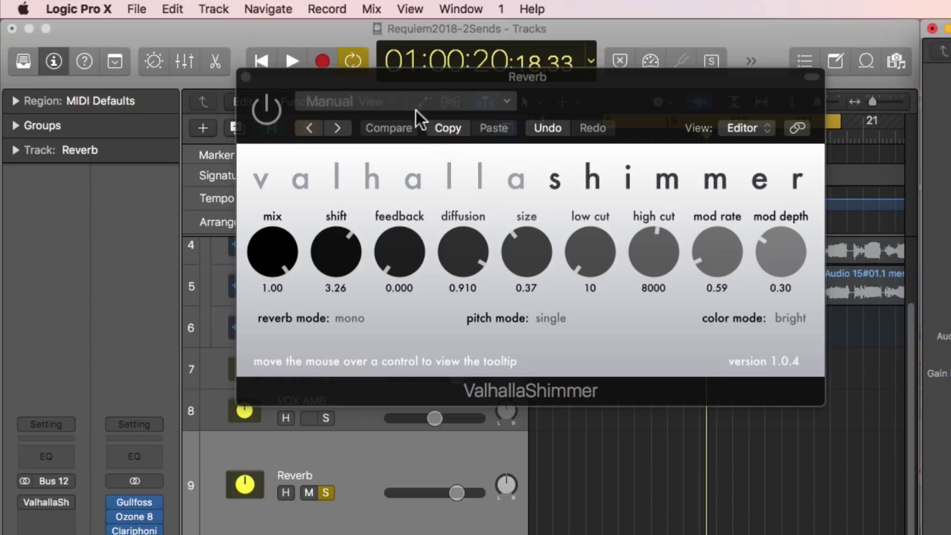
Step: Turn off pre-fader metering for the mixer
{"action": "left_click", "coordinate": [371, 9]}
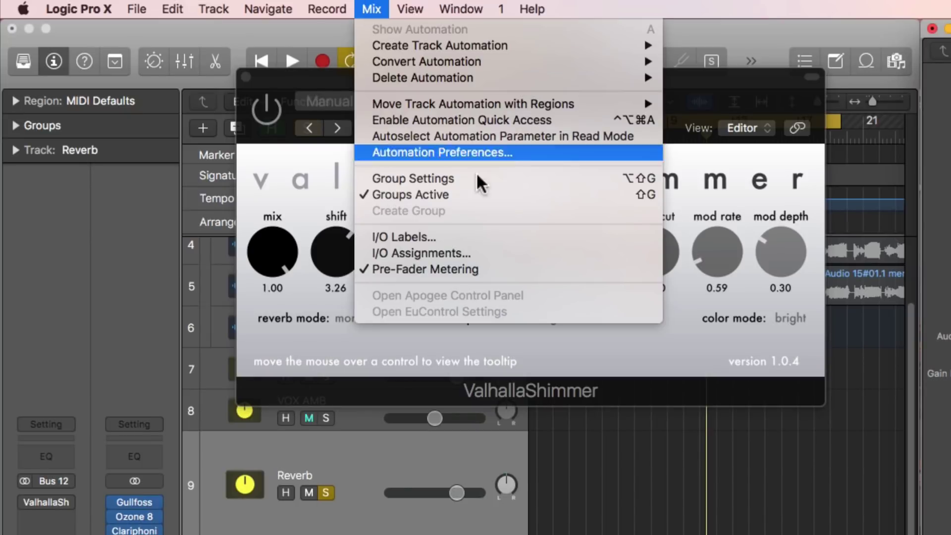
{"action": "left_click", "coordinate": [504, 269]}
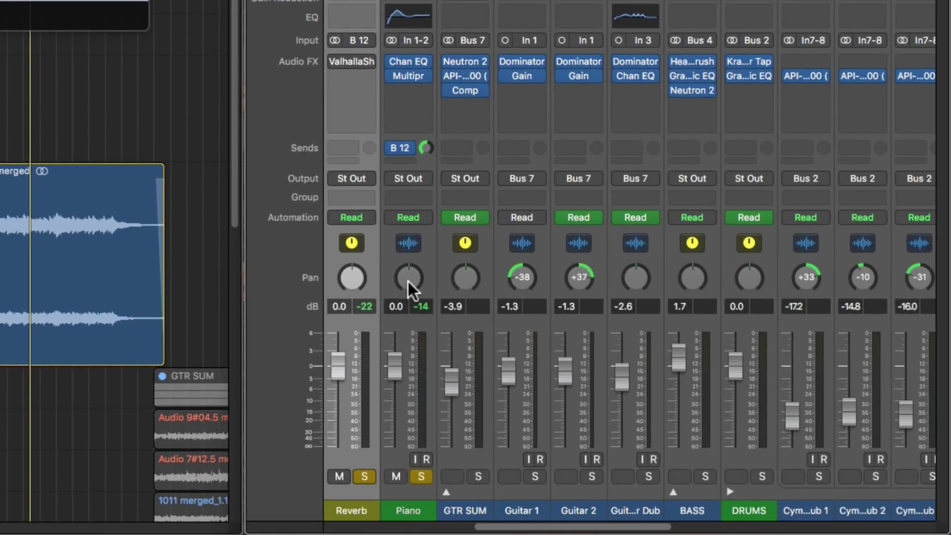
Step: Start playback, lower the Piano fader to about -0.9 dB, and pan the Piano to about -64
{"action": "key", "text": "space"}
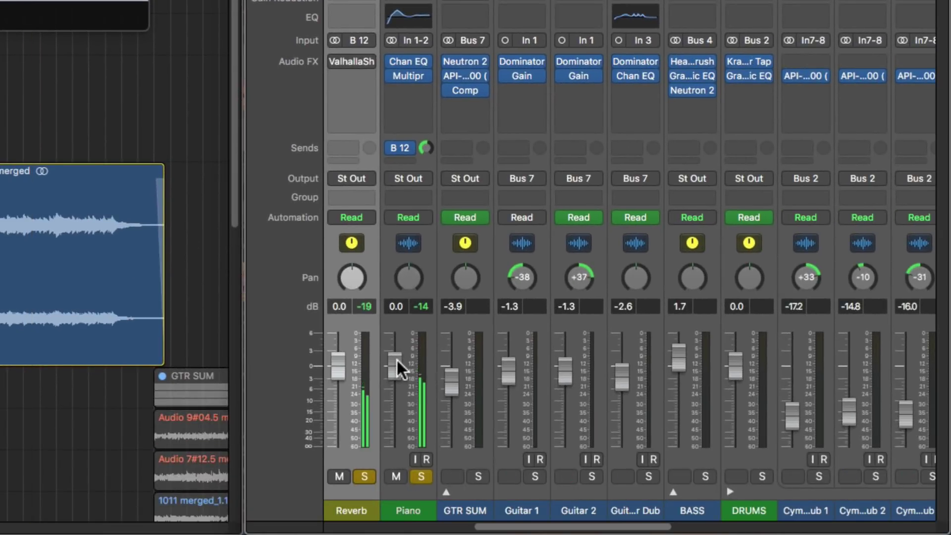
{"action": "mouse_move", "coordinate": [396, 358]}
{"action": "left_mouse_down"}
{"action": "mouse_move", "coordinate": [396, 433]}
{"action": "mouse_move", "coordinate": [396, 355]}
{"action": "left_mouse_up"}
{"action": "left_click_drag", "start_coordinate": [412, 278], "coordinate": [412, 305]}
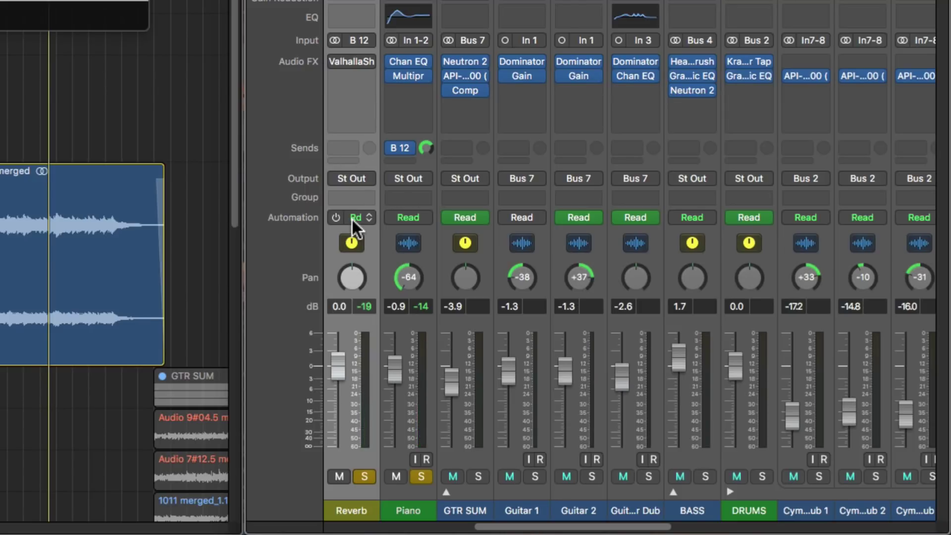
Step: Set the Piano's Bus 12 send to Post Fader and move its fader to about 2.0 dB and pan to about -12
{"action": "left_click", "coordinate": [400, 147]}
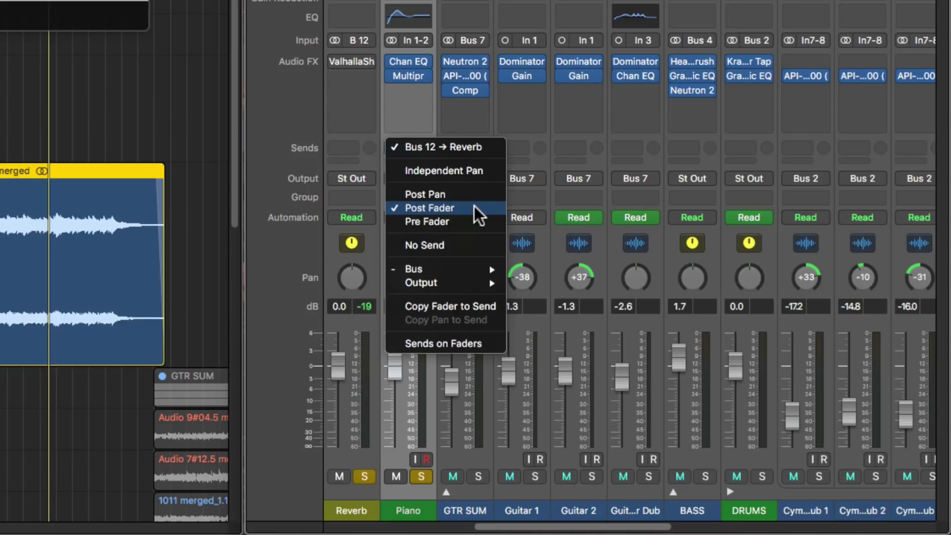
{"action": "left_click", "coordinate": [474, 206]}
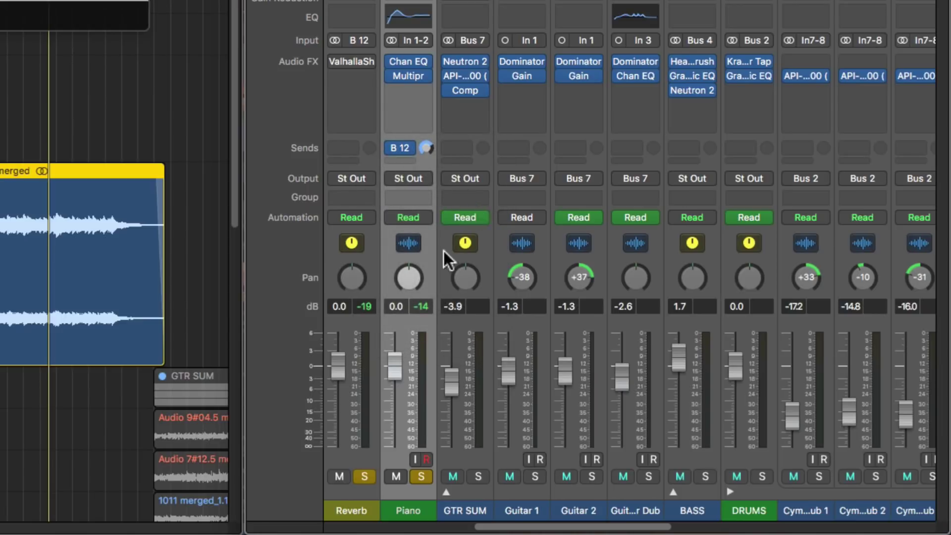
{"action": "left_click_drag", "start_coordinate": [390, 360], "coordinate": [401, 343]}
{"action": "mouse_move", "coordinate": [406, 265]}
{"action": "left_mouse_down"}
{"action": "mouse_move", "coordinate": [405, 290]}
{"action": "mouse_move", "coordinate": [407, 281]}
{"action": "left_mouse_up"}
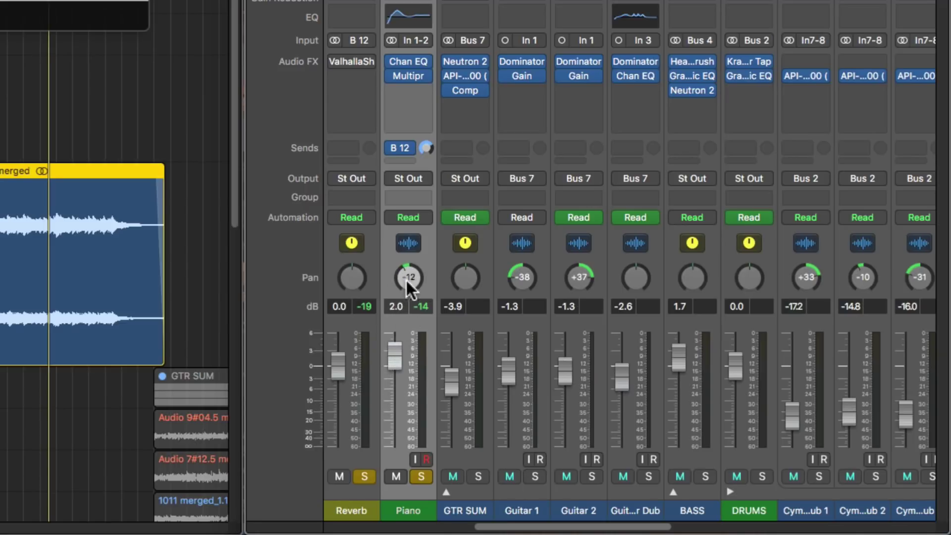
Step: During playback, sweep the Piano fader and pan to about -64, then recenter the pan and stop playback with the fader at 0.0 dB
{"action": "key", "text": "space"}
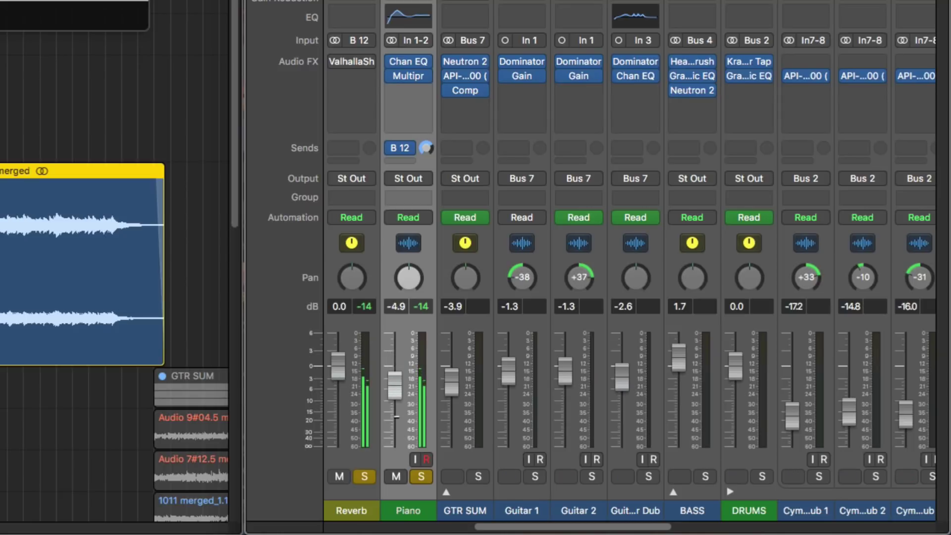
{"action": "left_click_drag", "start_coordinate": [395, 425], "coordinate": [404, 340]}
{"action": "left_click_drag", "start_coordinate": [408, 278], "coordinate": [409, 297]}
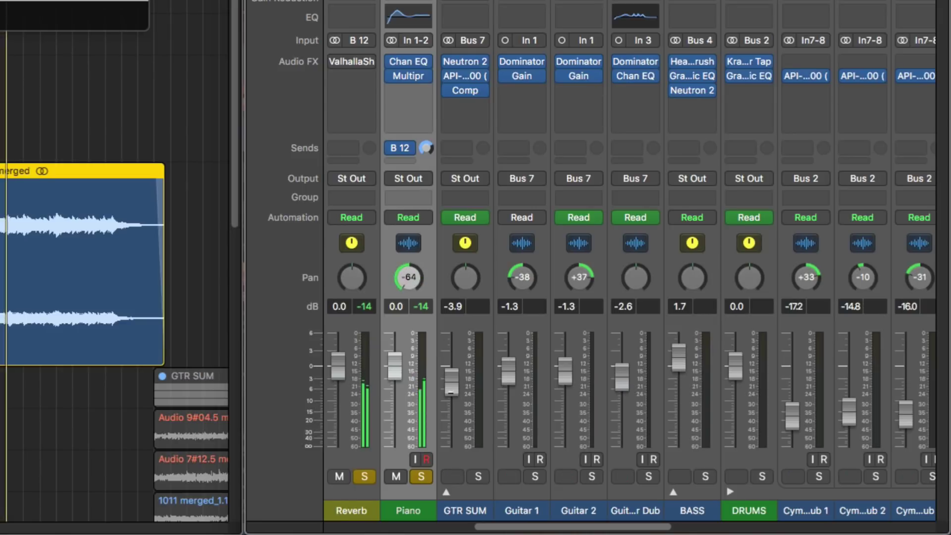
{"action": "left_click", "coordinate": [405, 278], "text": "alt"}
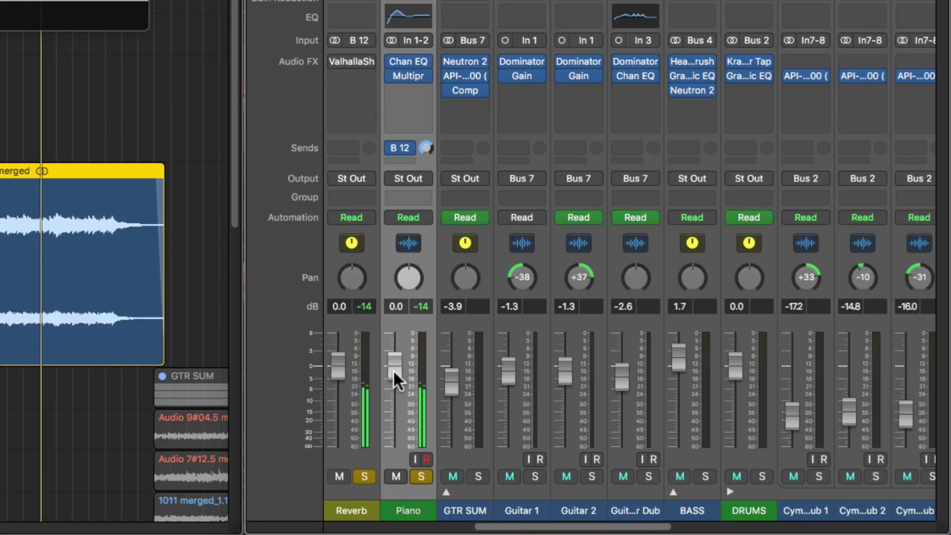
{"action": "key", "text": "space"}
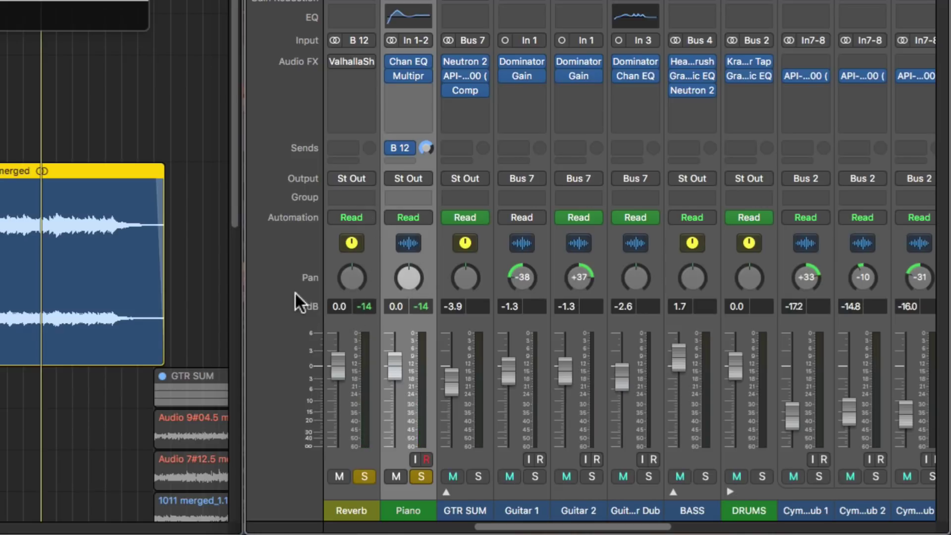
Step: Switch the Piano's Bus 12 send to Pre Fader, lower its fader to about -5.9 dB, and pan it to about -8
{"action": "left_click", "coordinate": [400, 148]}
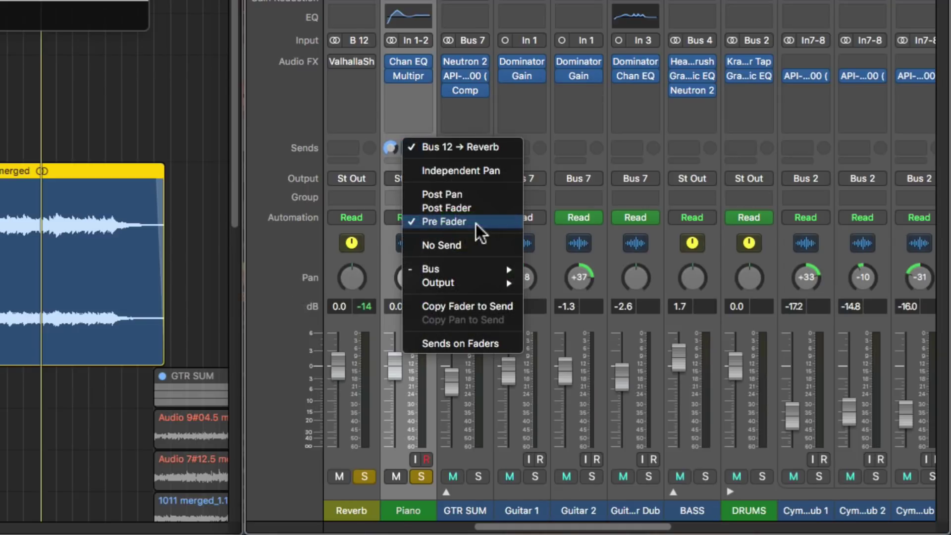
{"action": "left_click", "coordinate": [476, 224]}
{"action": "left_click_drag", "start_coordinate": [396, 306], "coordinate": [411, 320]}
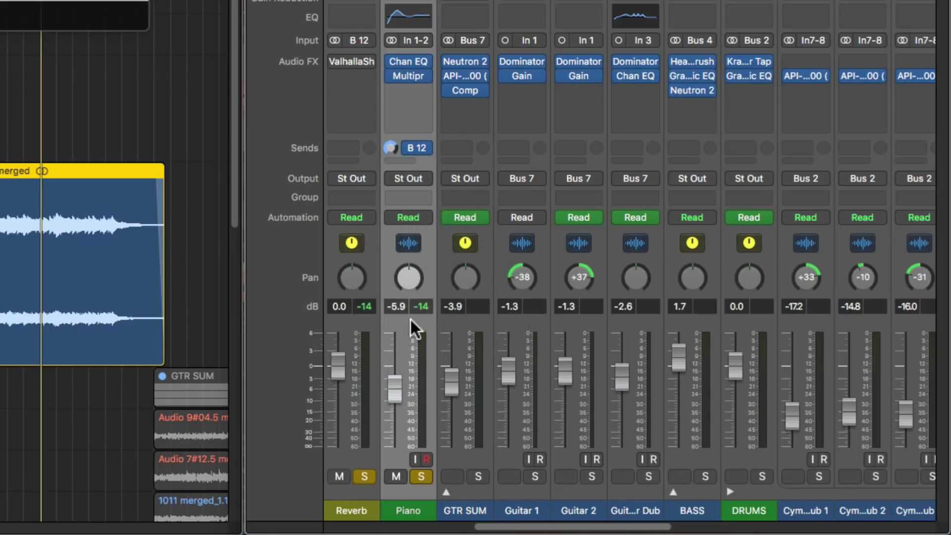
{"action": "left_click_drag", "start_coordinate": [408, 277], "coordinate": [413, 275]}
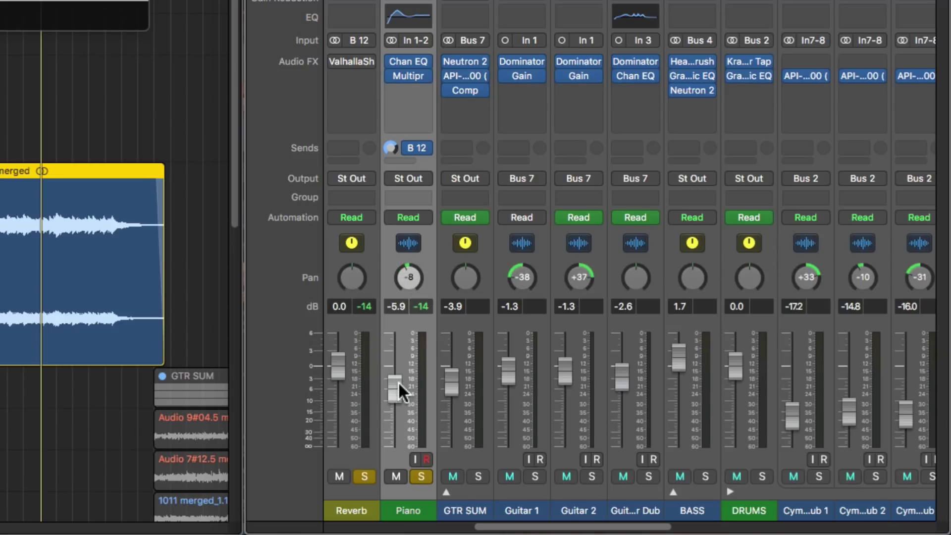
Step: Pull the Piano fader fully down, recenter its pan, and reset the fader to 0.0 dB
{"action": "left_click_drag", "start_coordinate": [398, 382], "coordinate": [395, 446]}
{"action": "mouse_move", "coordinate": [408, 277]}
{"action": "left_mouse_down"}
{"action": "mouse_move", "coordinate": [409, 297]}
{"action": "mouse_move", "coordinate": [408, 272]}
{"action": "left_mouse_up"}
{"action": "left_click", "coordinate": [396, 441], "text": "alt"}
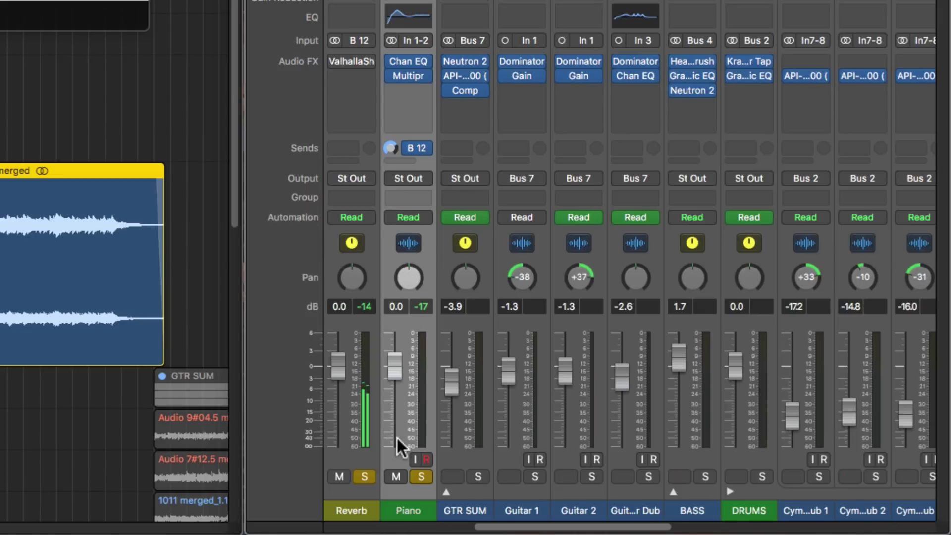
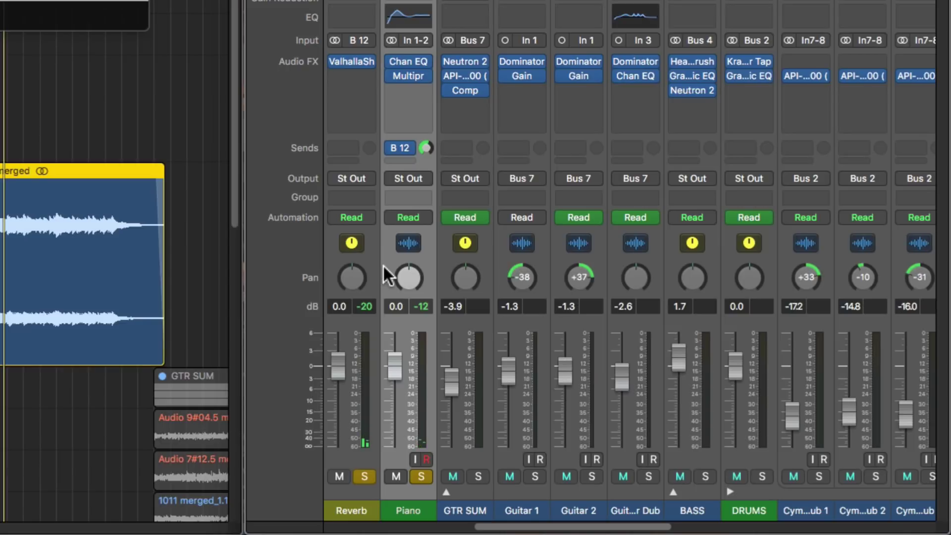
Step: Set the Piano's Bus 12 send to Post Fader and pan the Piano to about -32
{"action": "left_click", "coordinate": [409, 150]}
{"action": "left_click", "coordinate": [429, 208]}
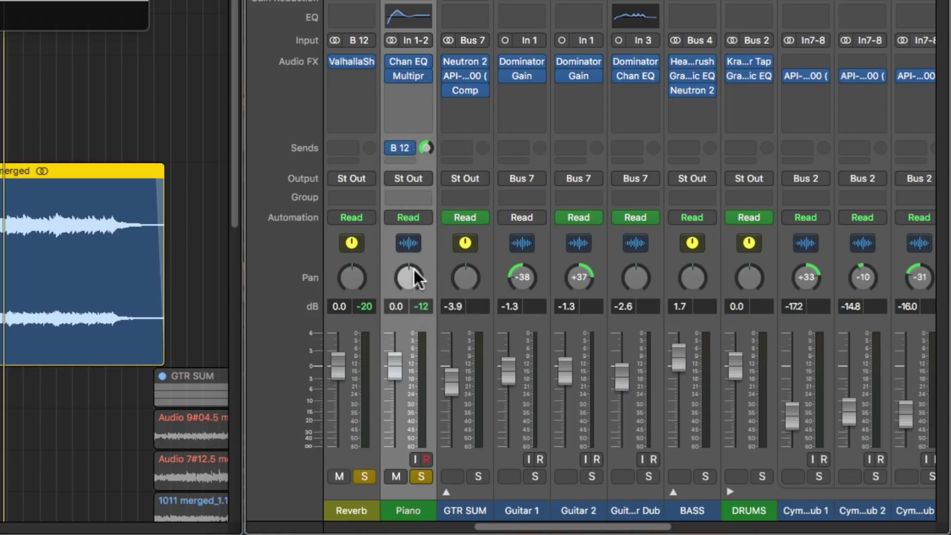
{"action": "left_click_drag", "start_coordinate": [413, 268], "coordinate": [398, 295]}
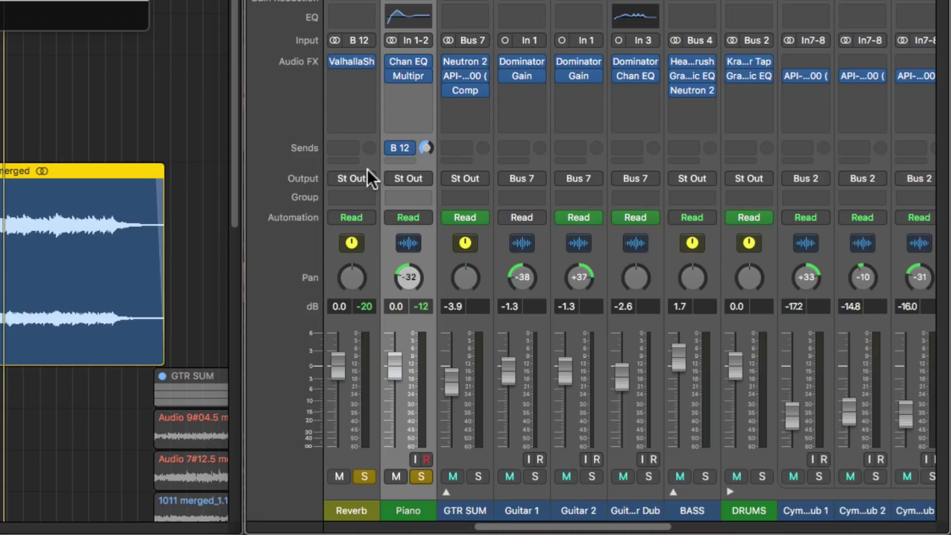
Step: Play back the Piano while moving its pan off to one side, and return the pan to center
{"action": "key", "text": "space"}
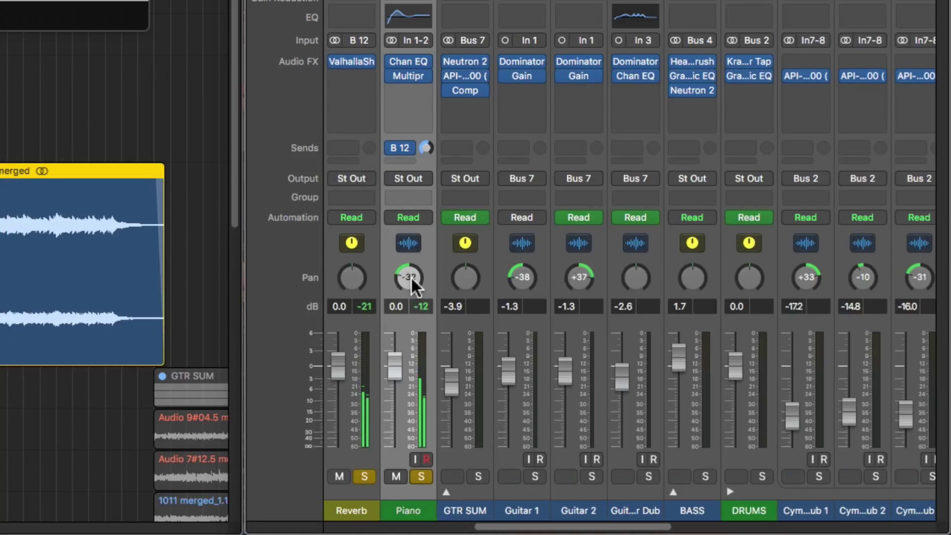
{"action": "left_click_drag", "start_coordinate": [410, 276], "coordinate": [414, 310]}
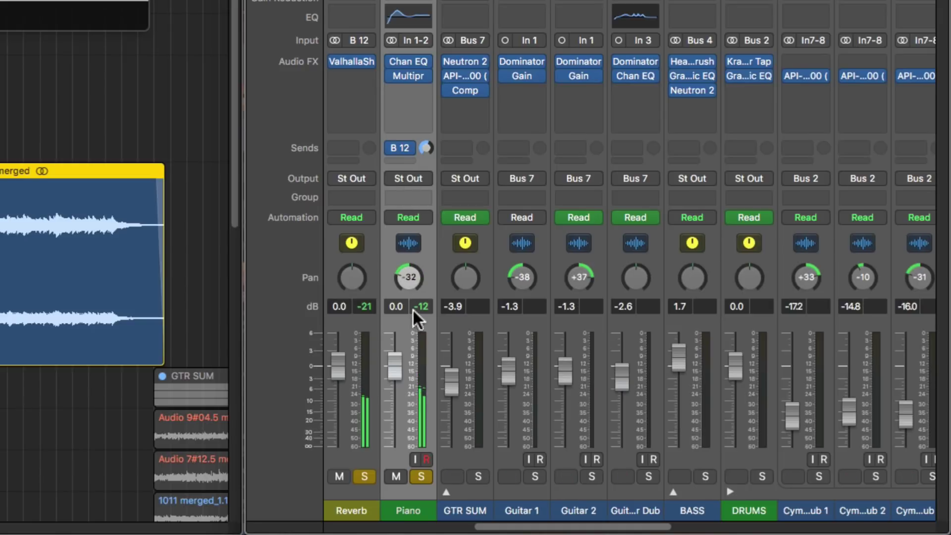
{"action": "left_click", "coordinate": [403, 279], "text": "alt"}
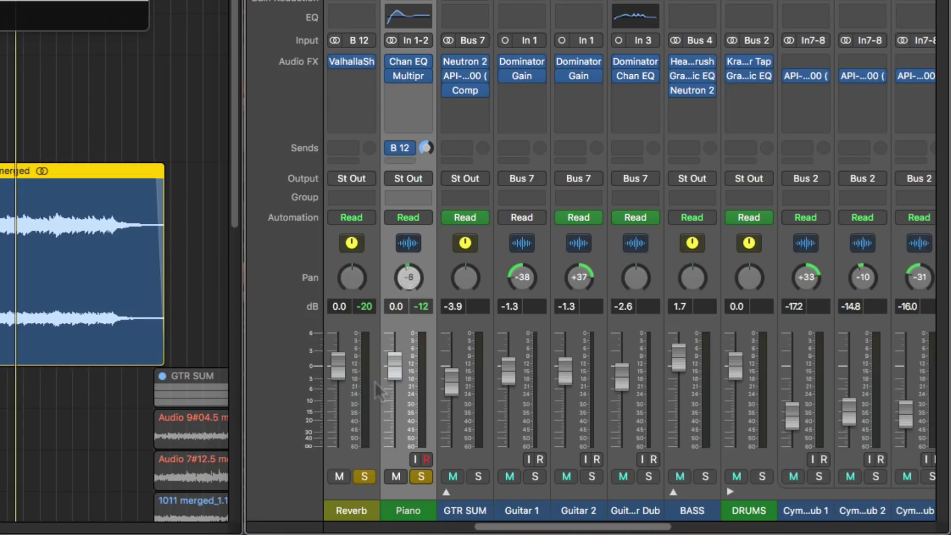
{"action": "mouse_move", "coordinate": [408, 278]}
{"action": "left_mouse_down"}
{"action": "mouse_move", "coordinate": [408, 262]}
{"action": "mouse_move", "coordinate": [409, 288]}
{"action": "left_mouse_up"}
Step: Switch the Piano's Bus 12 send to Post Pan, back to Post Fader, and finally to Pre Fader
{"action": "left_click", "coordinate": [400, 148]}
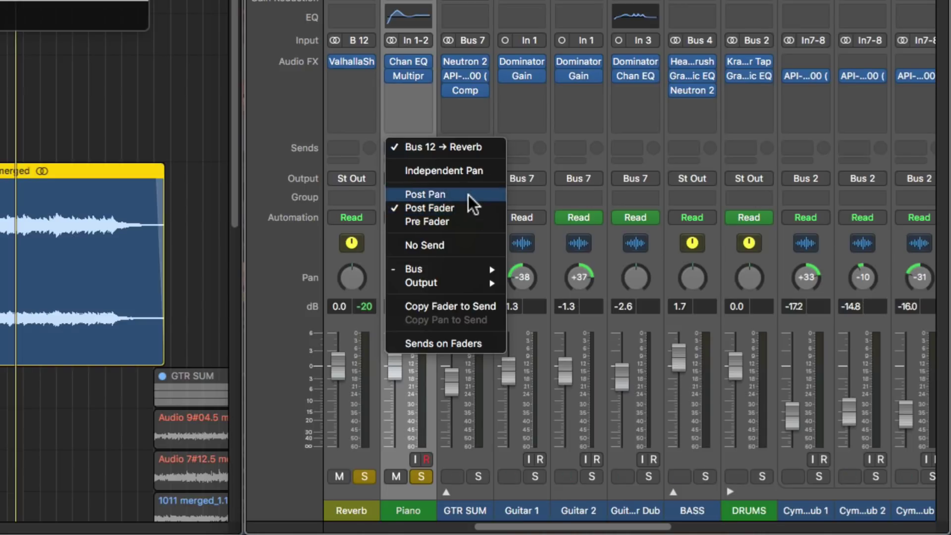
{"action": "left_click", "coordinate": [468, 195]}
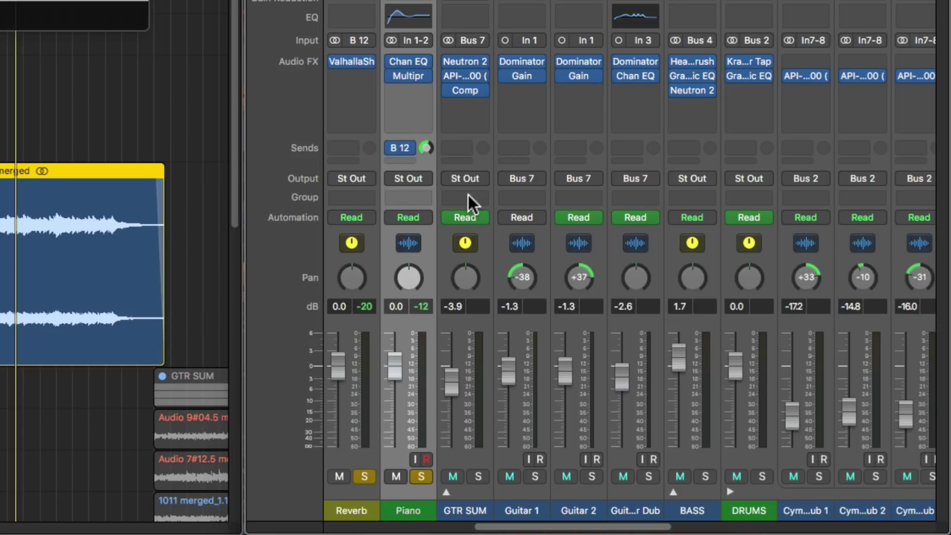
{"action": "left_click", "coordinate": [398, 148]}
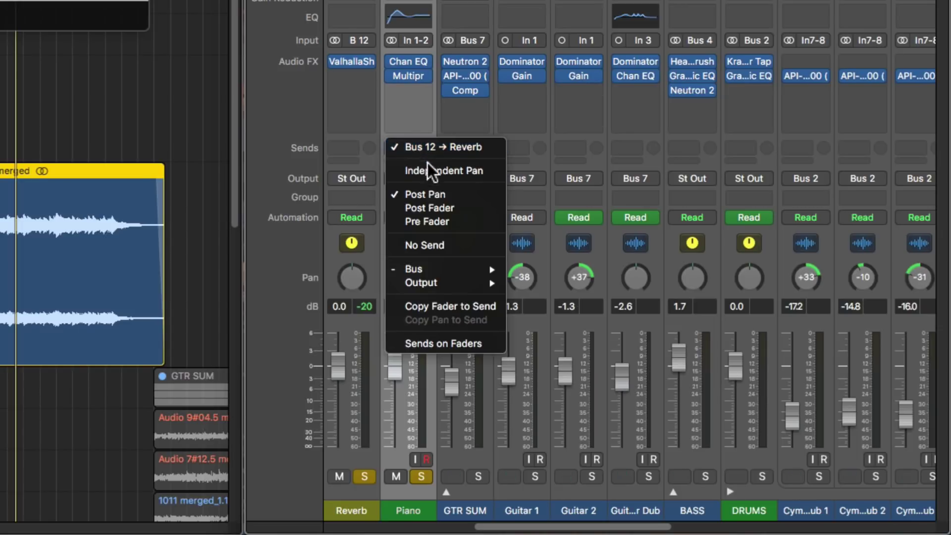
{"action": "left_click", "coordinate": [465, 211]}
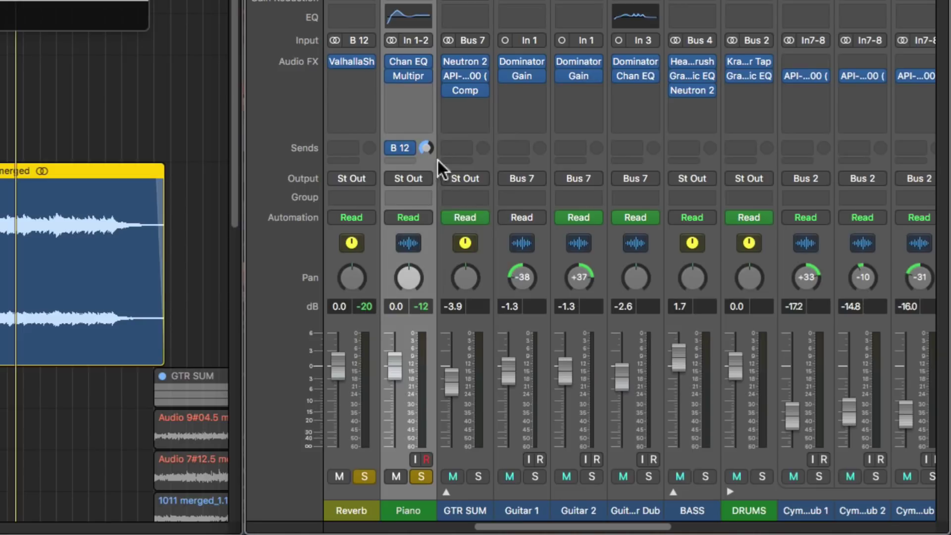
{"action": "left_click", "coordinate": [406, 144]}
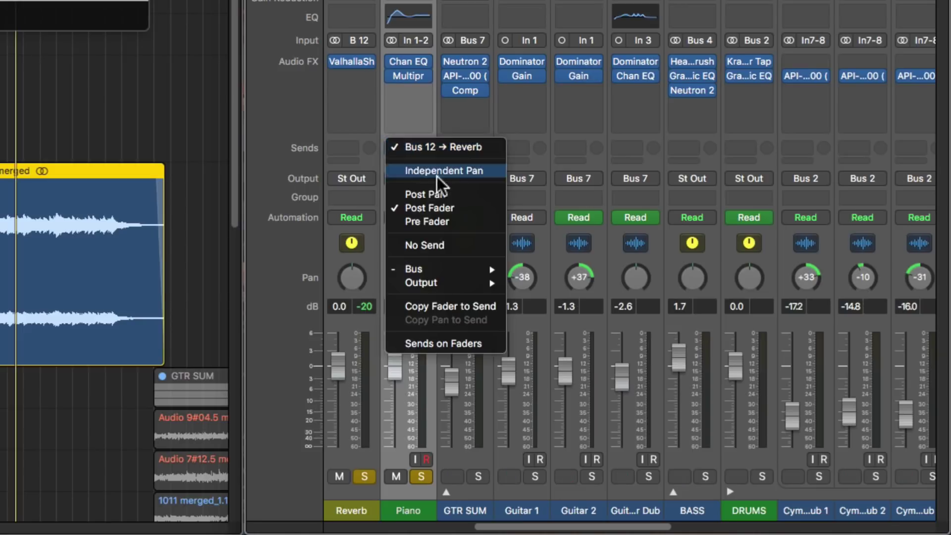
{"action": "left_click", "coordinate": [461, 222]}
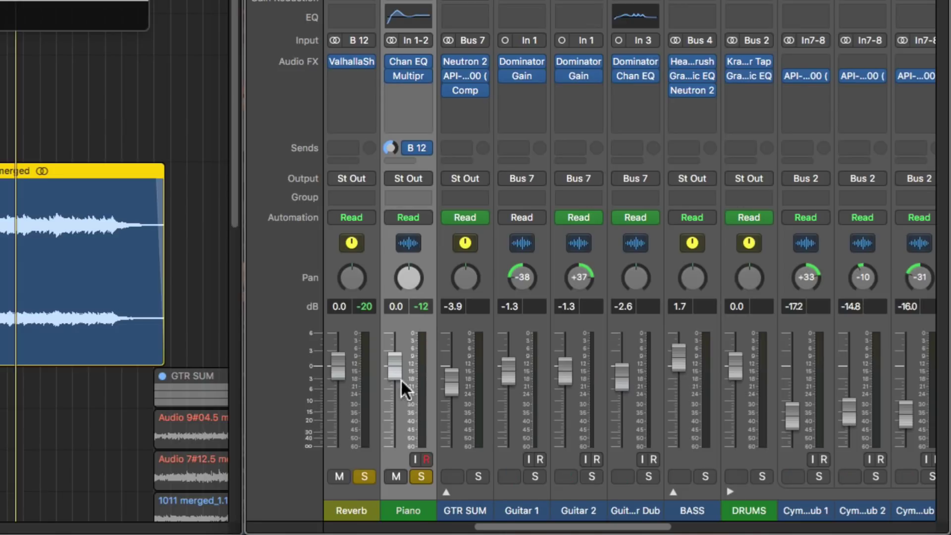
Step: Lower the Piano fader to about -11.6 dB and the Reverb fader to about -2.4 dB, keeping the Bus 12 send on Pre Fader
{"action": "left_click_drag", "start_coordinate": [401, 379], "coordinate": [396, 404]}
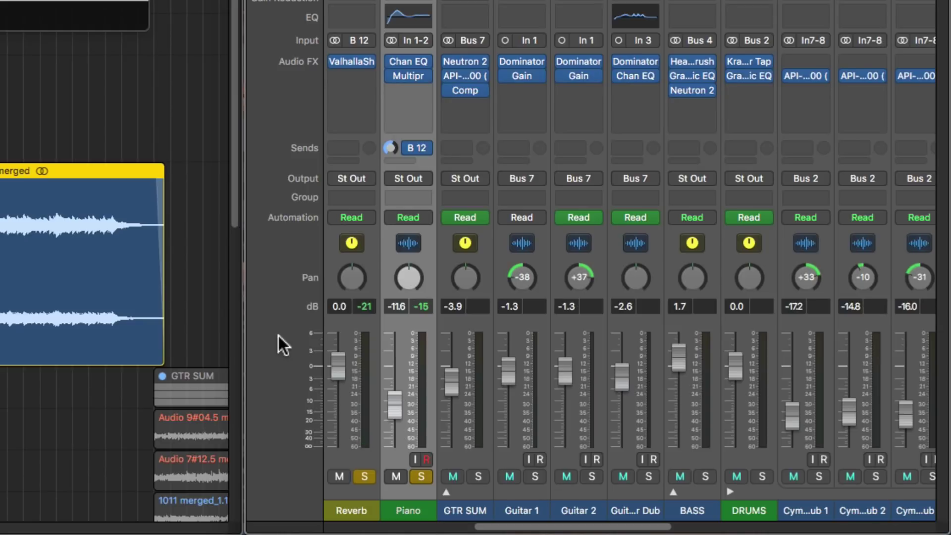
{"action": "left_click_drag", "start_coordinate": [355, 394], "coordinate": [339, 380]}
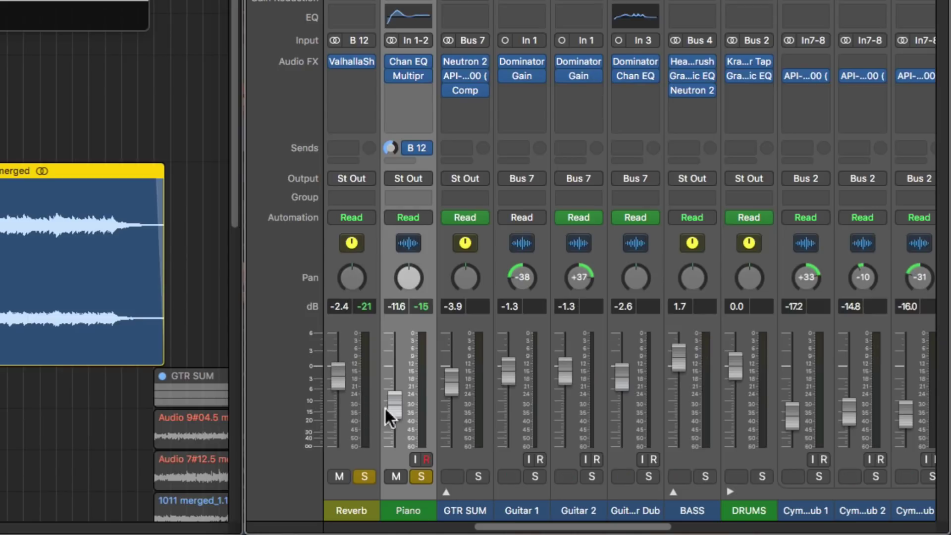
{"action": "left_click", "coordinate": [416, 148]}
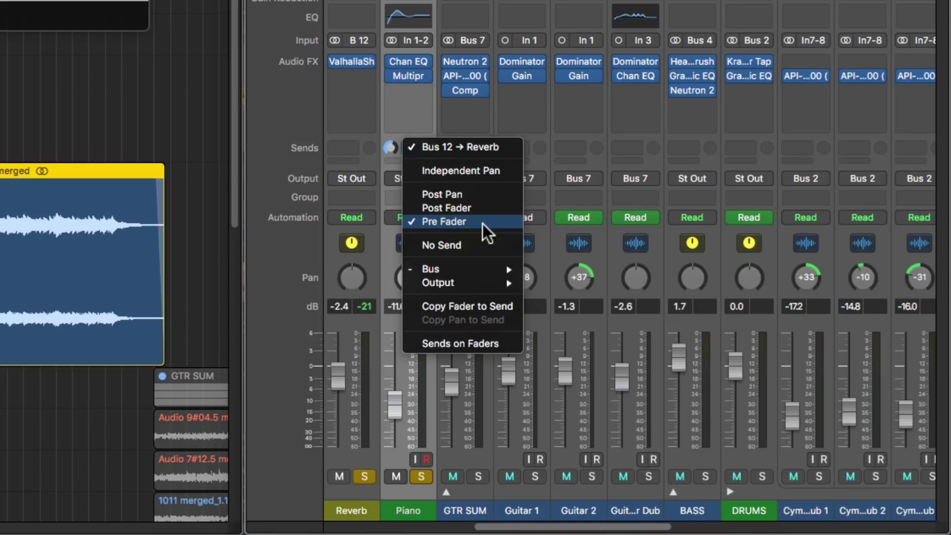
{"action": "left_click", "coordinate": [483, 224]}
Step: Turn on Sends on Faders for Bus 12 and lower the Piano's send level to about -3.5 dB
{"action": "left_click", "coordinate": [424, 146]}
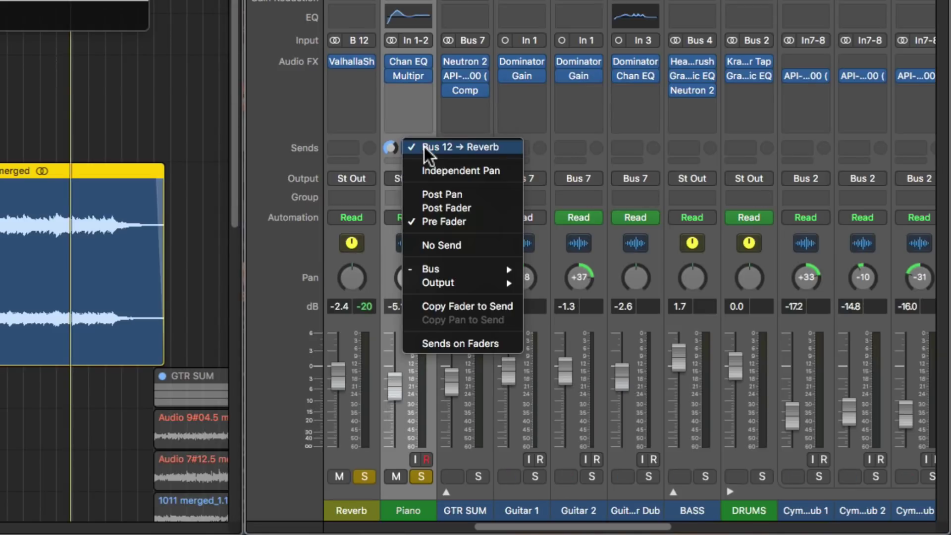
{"action": "left_click", "coordinate": [514, 344]}
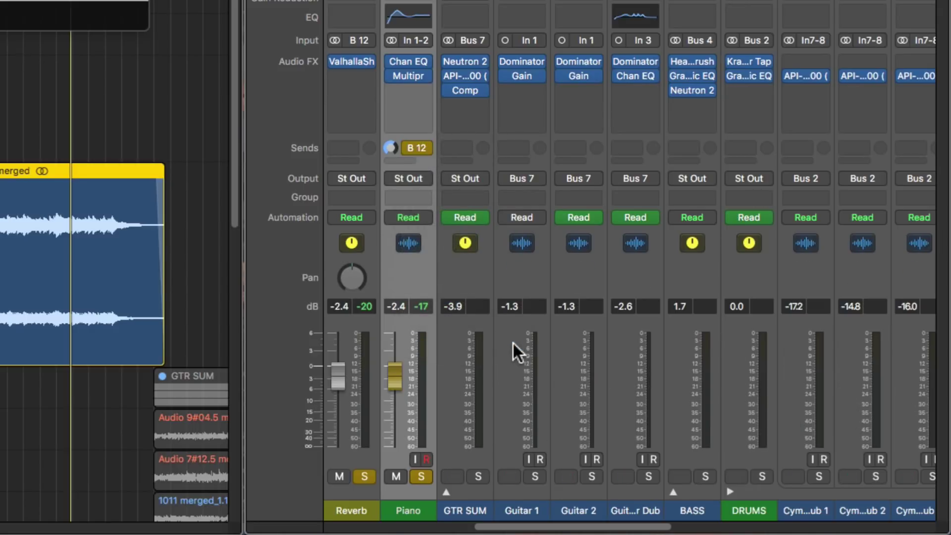
{"action": "mouse_move", "coordinate": [410, 371]}
{"action": "left_mouse_down"}
{"action": "mouse_move", "coordinate": [410, 418]}
{"action": "mouse_move", "coordinate": [409, 369]}
{"action": "mouse_move", "coordinate": [409, 406]}
{"action": "mouse_move", "coordinate": [414, 383]}
{"action": "left_mouse_up"}
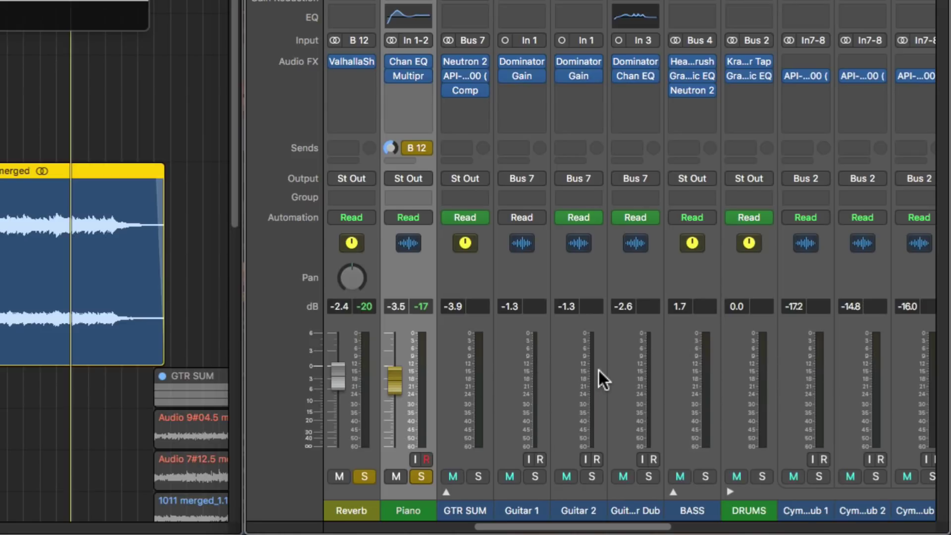
Step: Turn Sends on Faders off for the Piano's Bus 12 send and back on, keeping the send on Pre Fader
{"action": "left_click", "coordinate": [424, 148]}
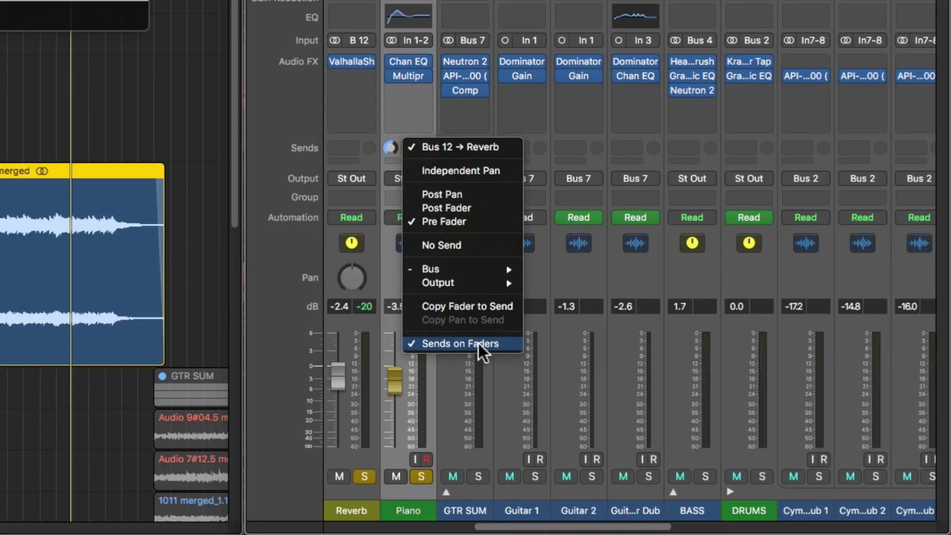
{"action": "left_click", "coordinate": [509, 344]}
{"action": "left_click", "coordinate": [423, 149]}
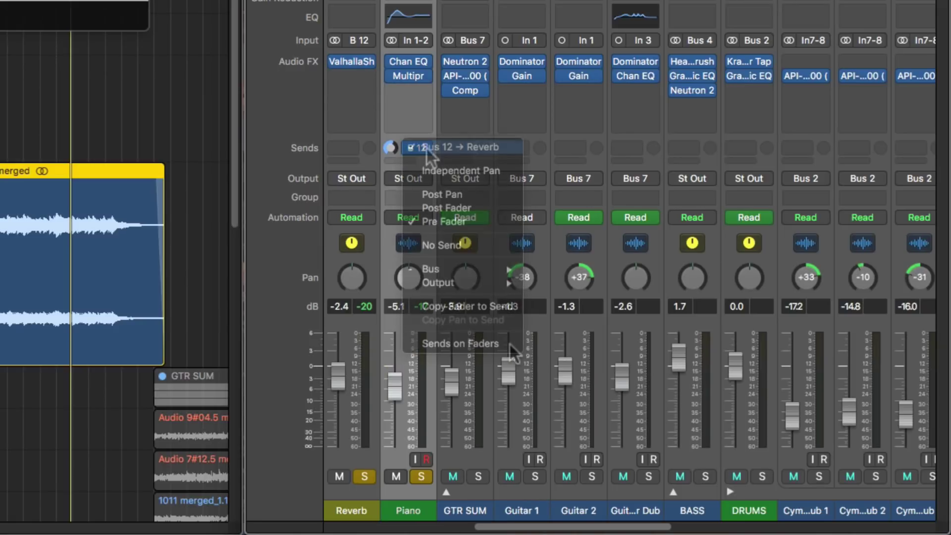
{"action": "left_click", "coordinate": [510, 344]}
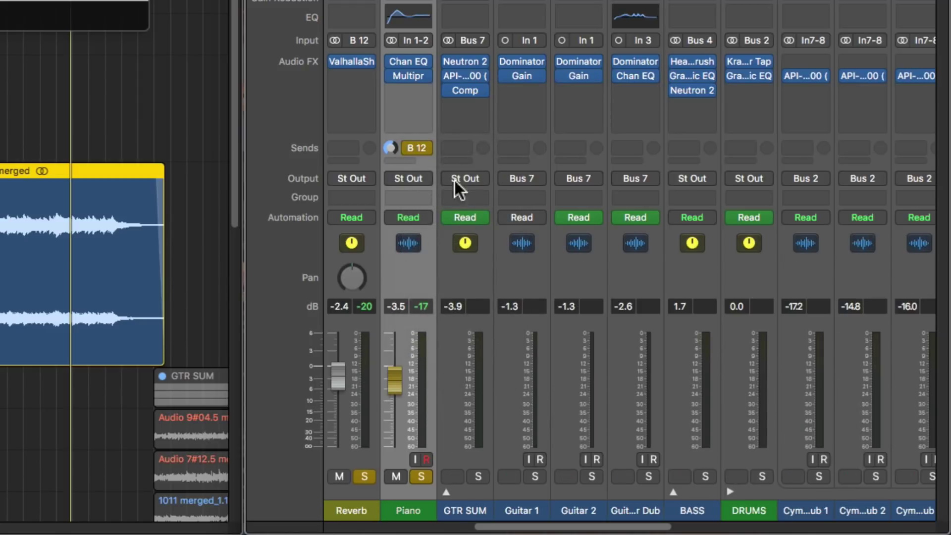
{"action": "left_click", "coordinate": [427, 149]}
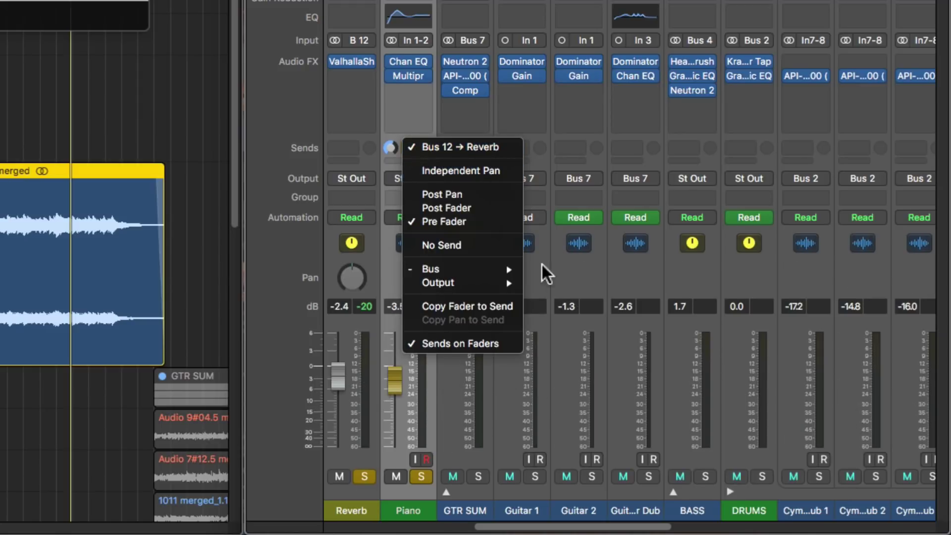
{"action": "left_click", "coordinate": [550, 277]}
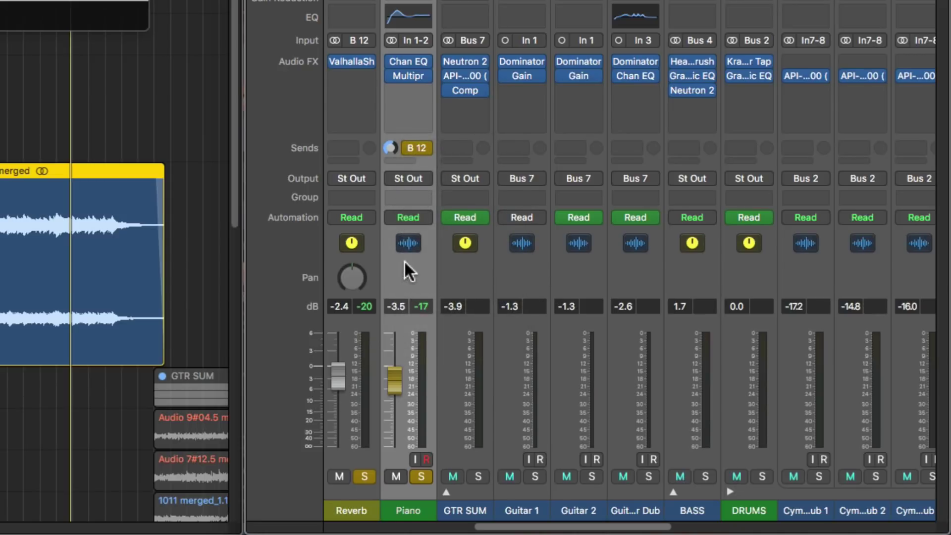
Step: Enable Independent Pan on the Piano's Bus 12 send and, during playback, pan the send off center, reset it and pan it again
{"action": "left_click", "coordinate": [426, 149]}
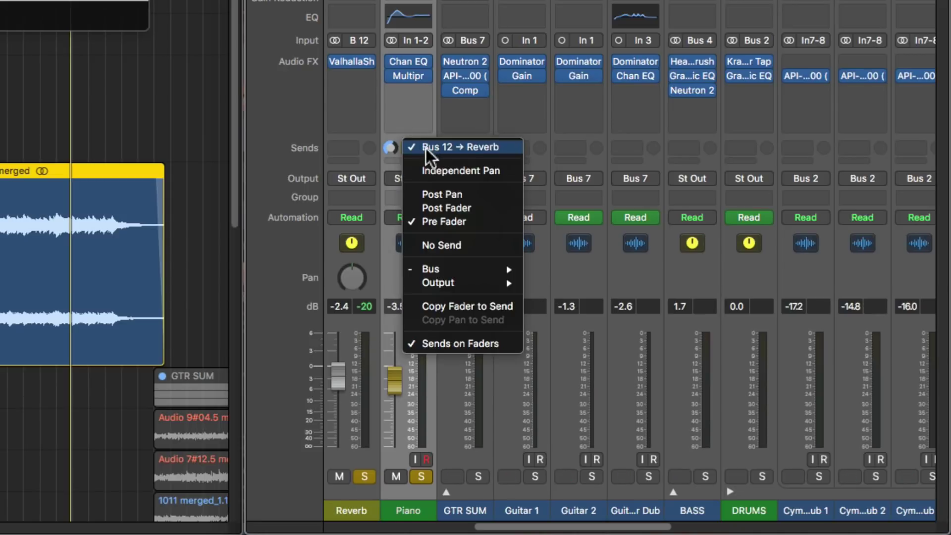
{"action": "left_click", "coordinate": [499, 171]}
{"action": "left_click_drag", "start_coordinate": [405, 271], "coordinate": [411, 154]}
{"action": "left_click", "coordinate": [410, 277], "text": "alt"}
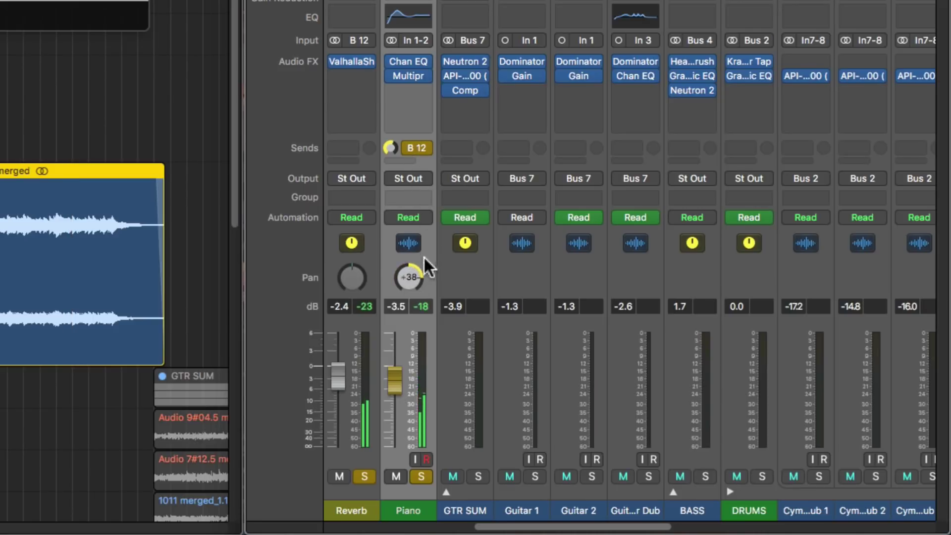
{"action": "left_click_drag", "start_coordinate": [410, 277], "coordinate": [426, 330]}
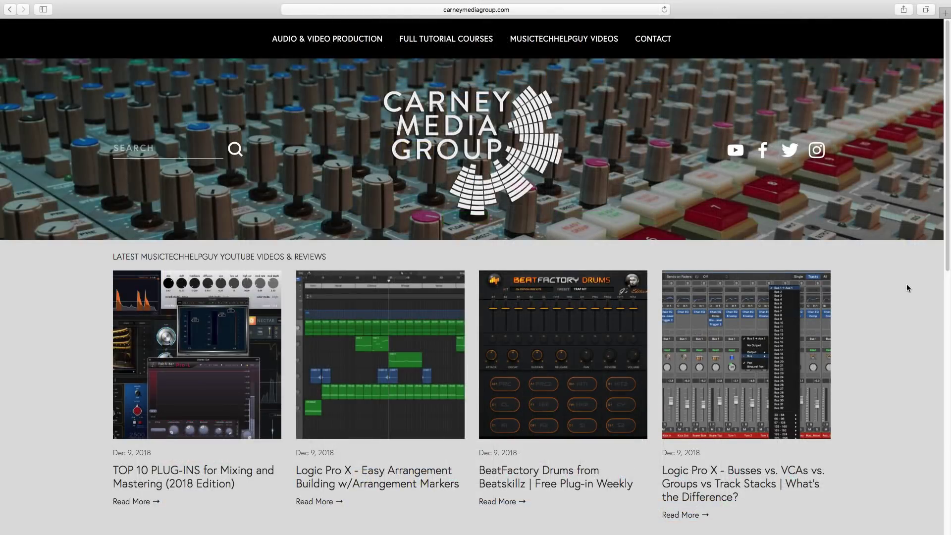
Step: On the Carney Media Group website, open the article on Busses vs. VCAs vs. Groups vs. Track Stacks and read through to its conclusion
{"action": "scroll", "coordinate": [948, 228], "scroll_direction": "down", "scroll_amount": 2}
{"action": "left_click_drag", "start_coordinate": [950, 227], "coordinate": [940, 195]}
{"action": "left_click", "coordinate": [822, 300]}
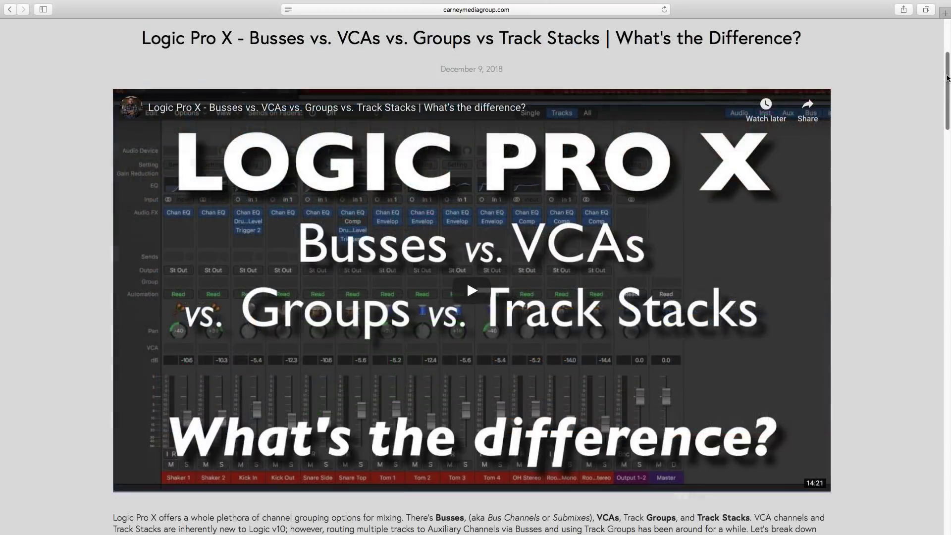
{"action": "scroll", "coordinate": [944, 114], "scroll_direction": "down", "scroll_amount": 5}
{"action": "left_click_drag", "start_coordinate": [944, 114], "coordinate": [918, 403]}
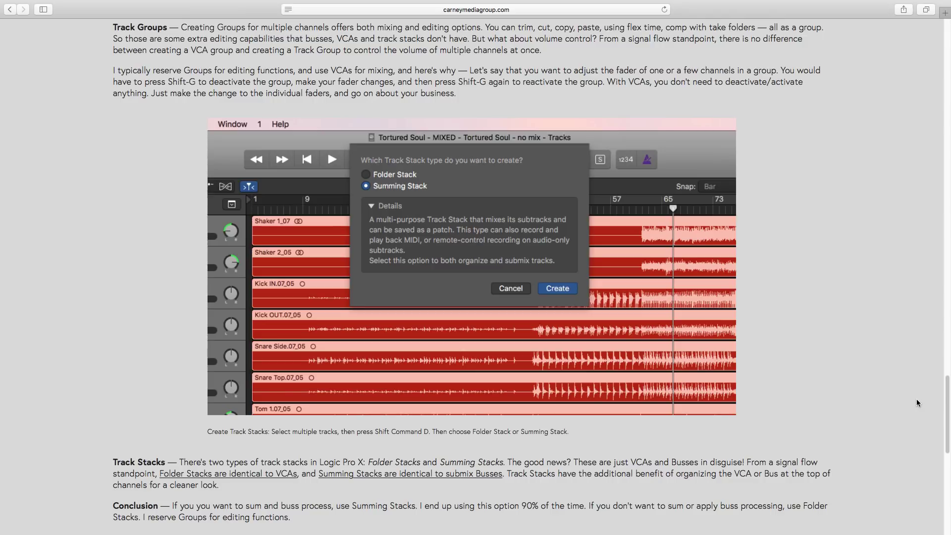